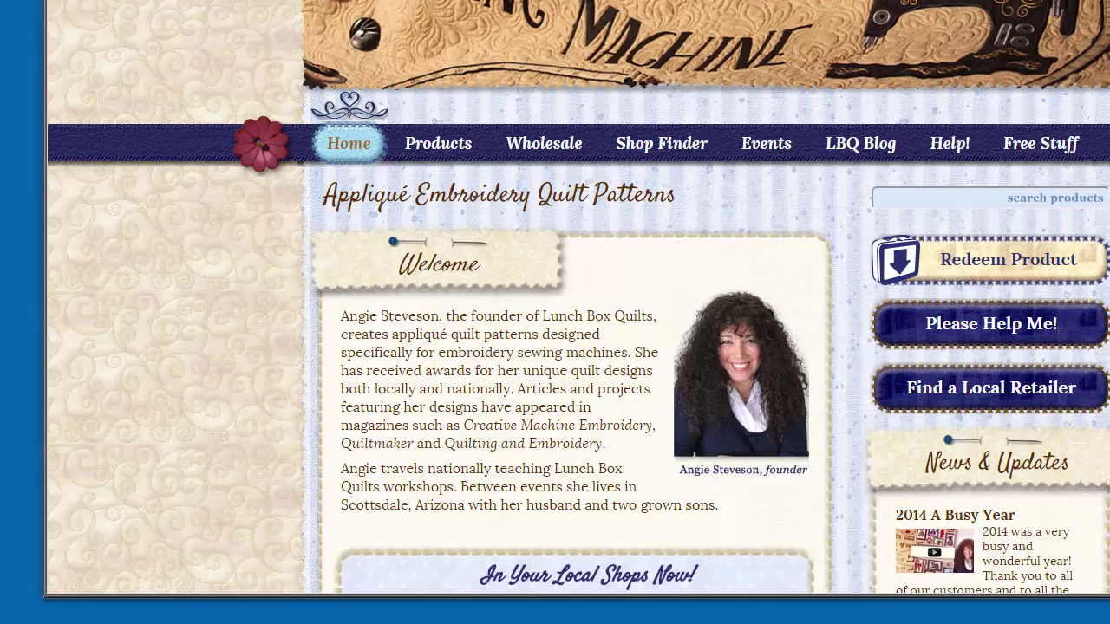
- Open the Redeem Product page from the Lunch Box Quilts home page
{"action": "mouse_move", "coordinate": [449, 138]}
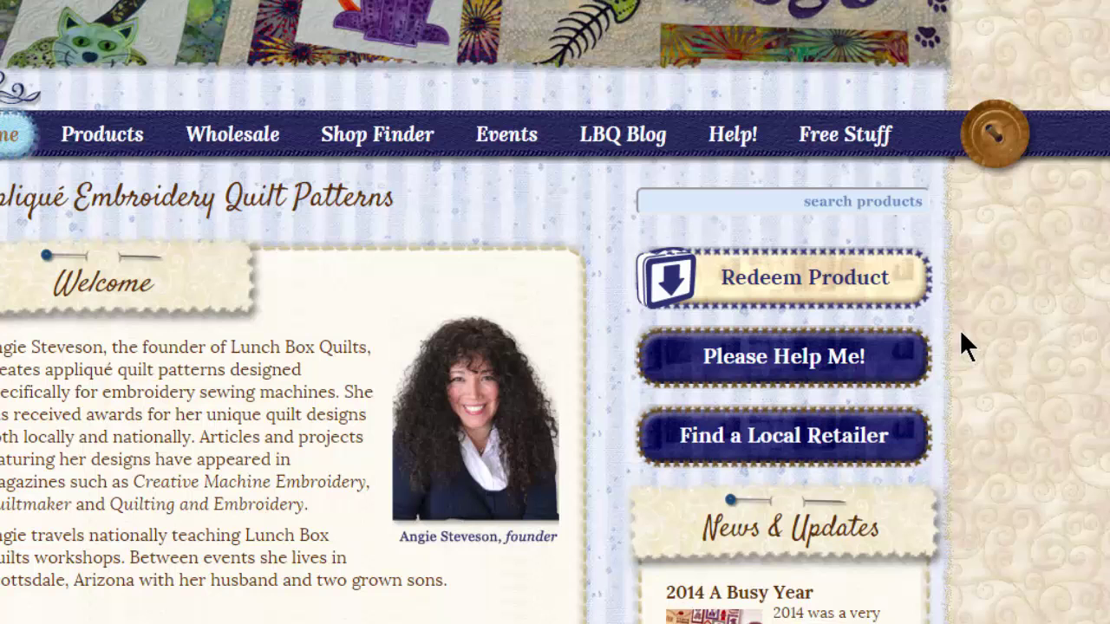
{"action": "left_click", "coordinate": [835, 286]}
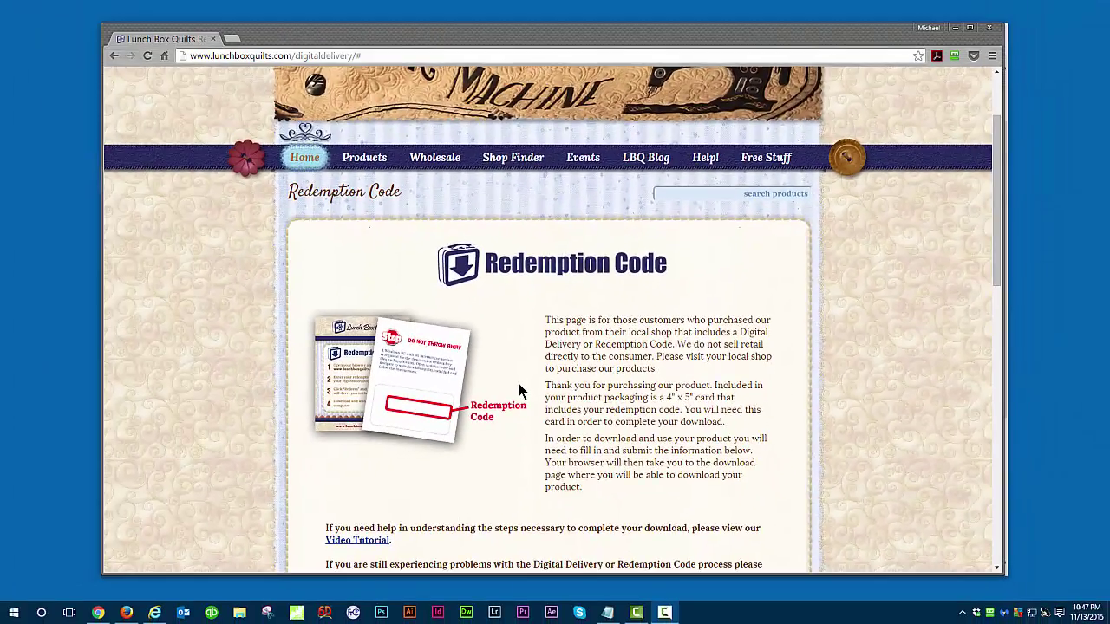
- Review the redemption code instructions, the filled-in registration fields, the license terms and the agreement and newsletter options
{"action": "scroll", "coordinate": [520, 392], "scroll_direction": "down", "scroll_amount": 1}
{"action": "scroll", "coordinate": [519, 392], "scroll_direction": "down", "scroll_amount": 2}
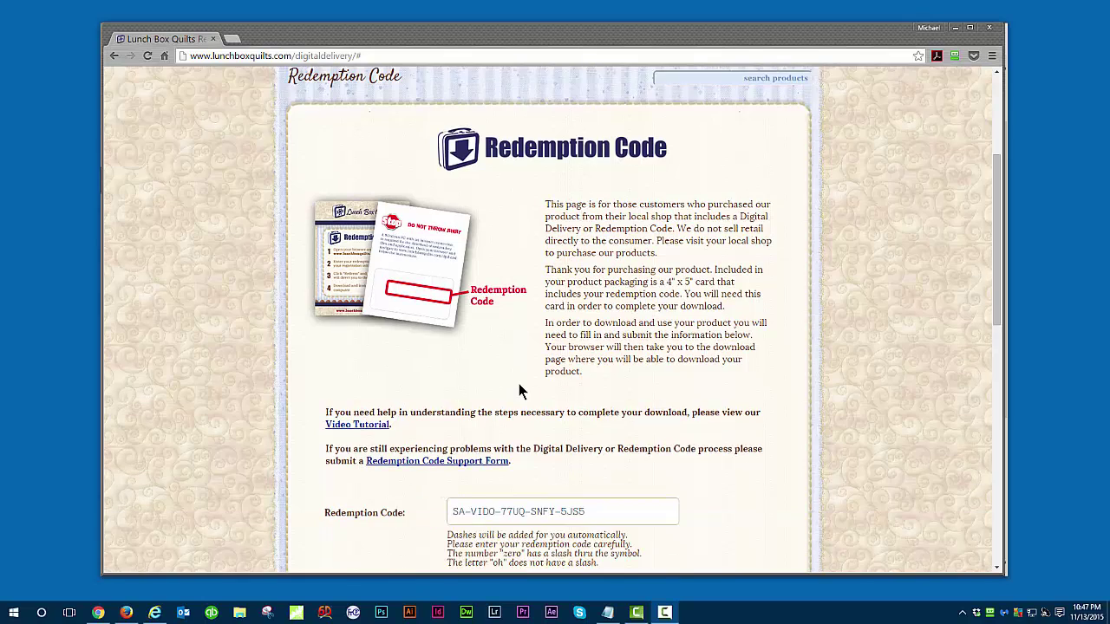
{"action": "scroll", "coordinate": [511, 383], "scroll_direction": "down", "scroll_amount": 1}
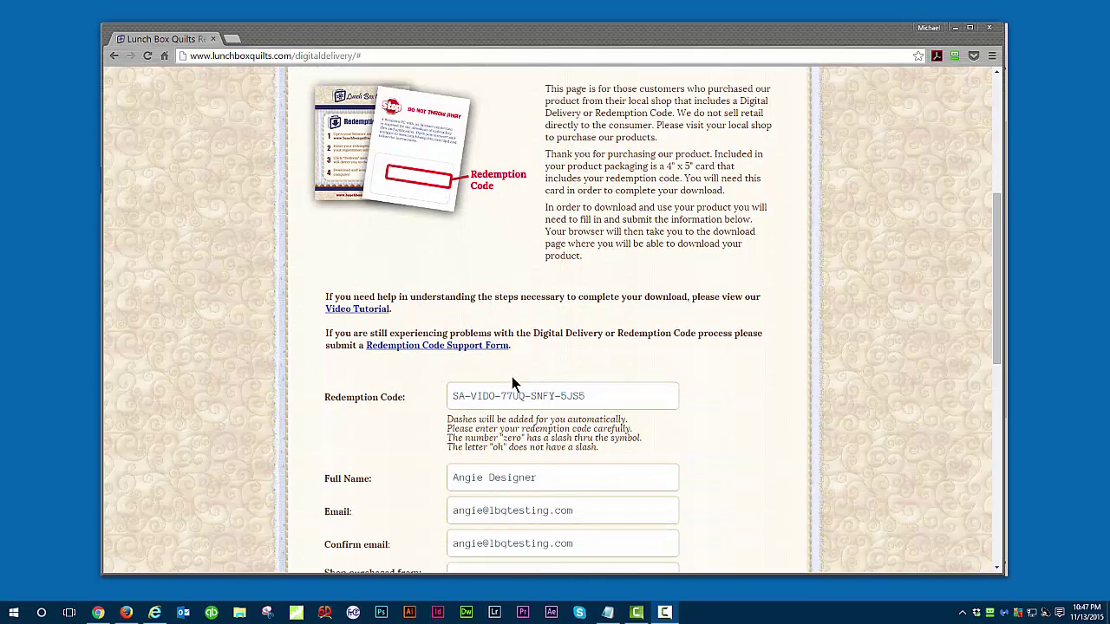
{"action": "scroll", "coordinate": [512, 382], "scroll_direction": "up", "scroll_amount": 1}
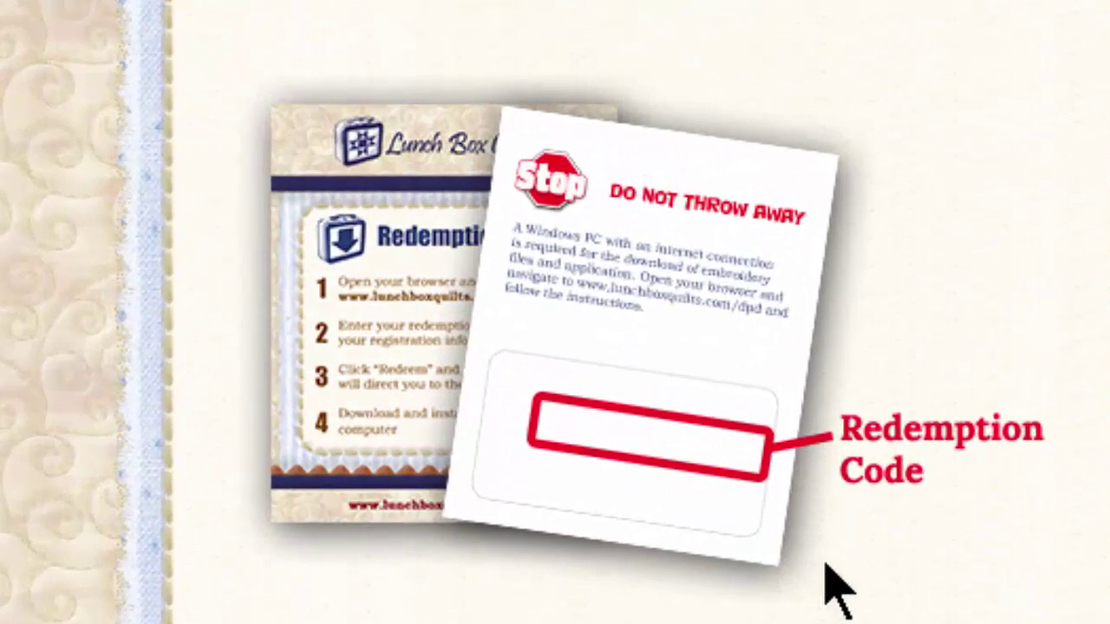
{"action": "scroll", "coordinate": [855, 619], "scroll_direction": "down", "scroll_amount": 3}
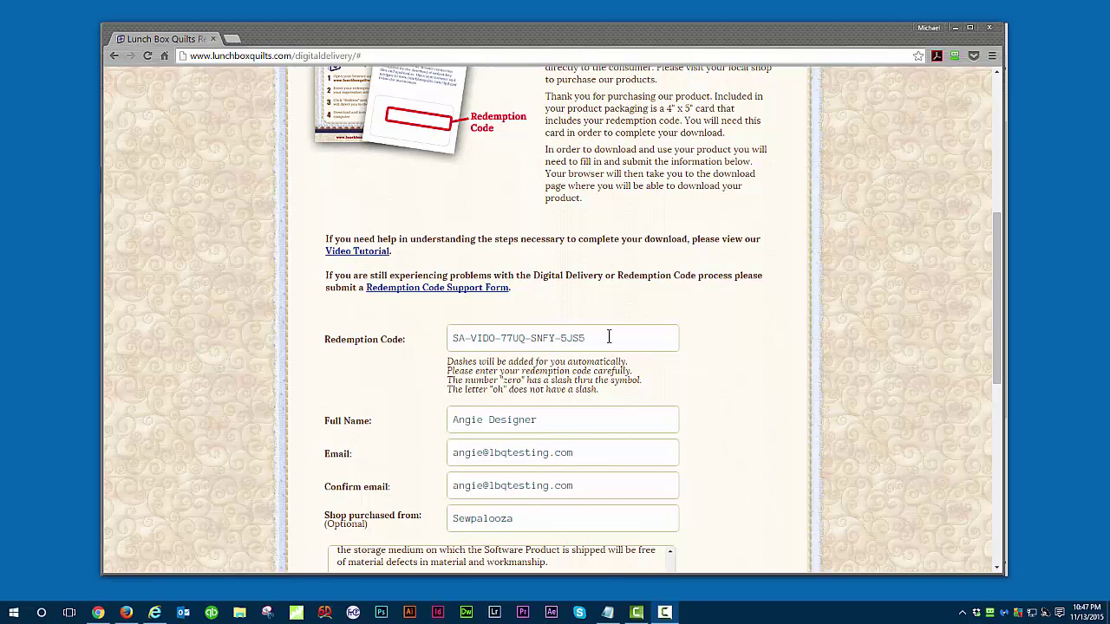
{"action": "scroll", "coordinate": [609, 337], "scroll_direction": "down", "scroll_amount": 2}
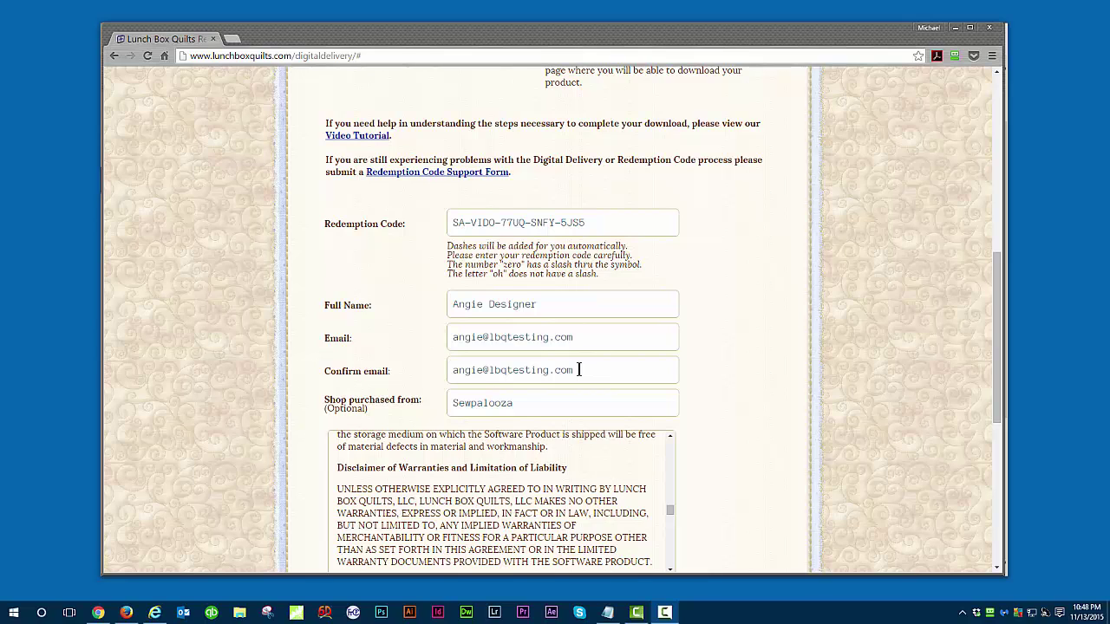
{"action": "scroll", "coordinate": [579, 370], "scroll_direction": "down", "scroll_amount": 1}
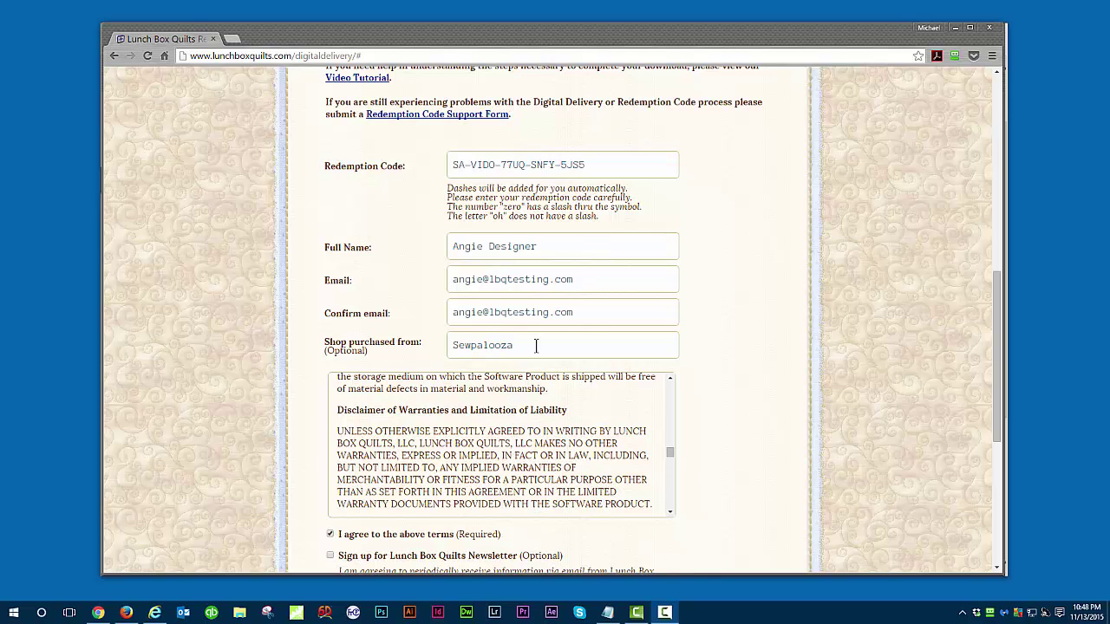
{"action": "scroll", "coordinate": [544, 408], "scroll_direction": "down", "scroll_amount": 6}
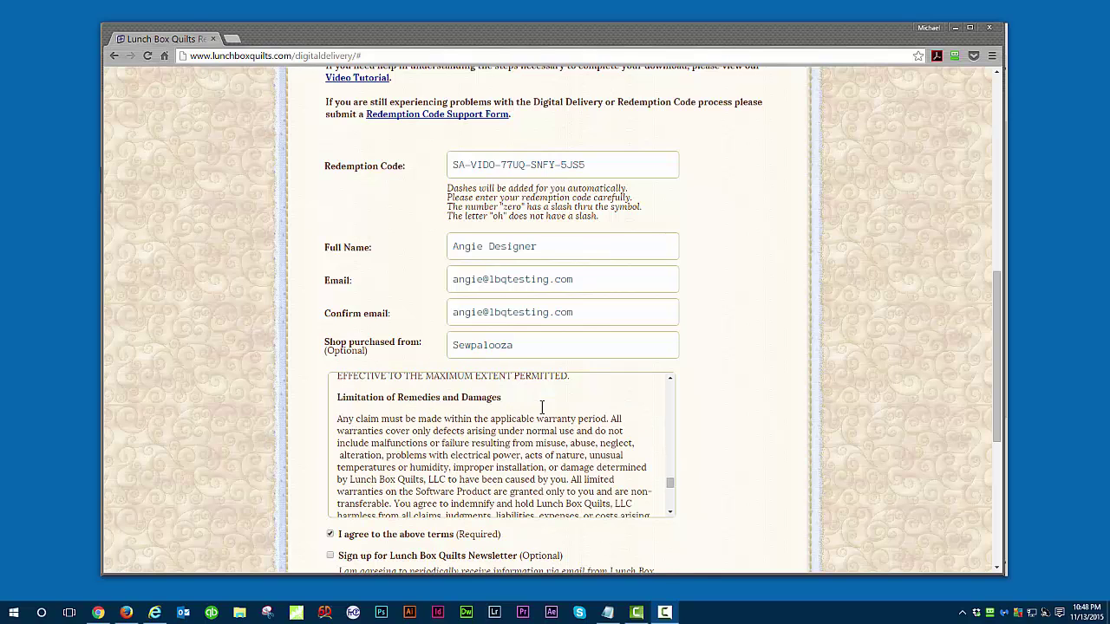
{"action": "scroll", "coordinate": [544, 408], "scroll_direction": "down", "scroll_amount": 2}
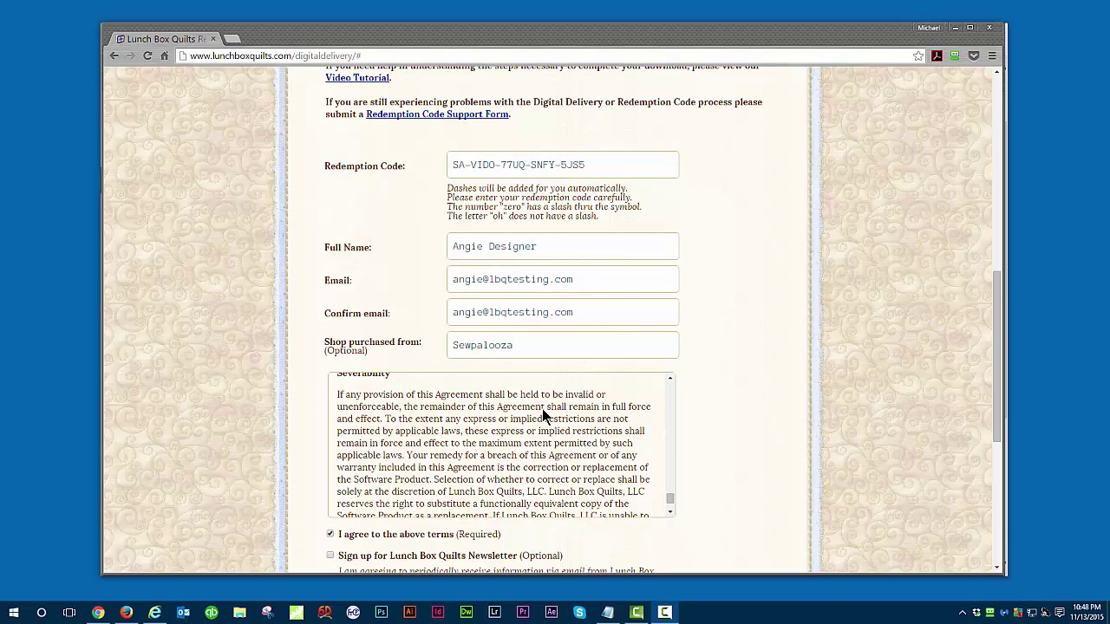
{"action": "scroll", "coordinate": [542, 408], "scroll_direction": "down", "scroll_amount": 2}
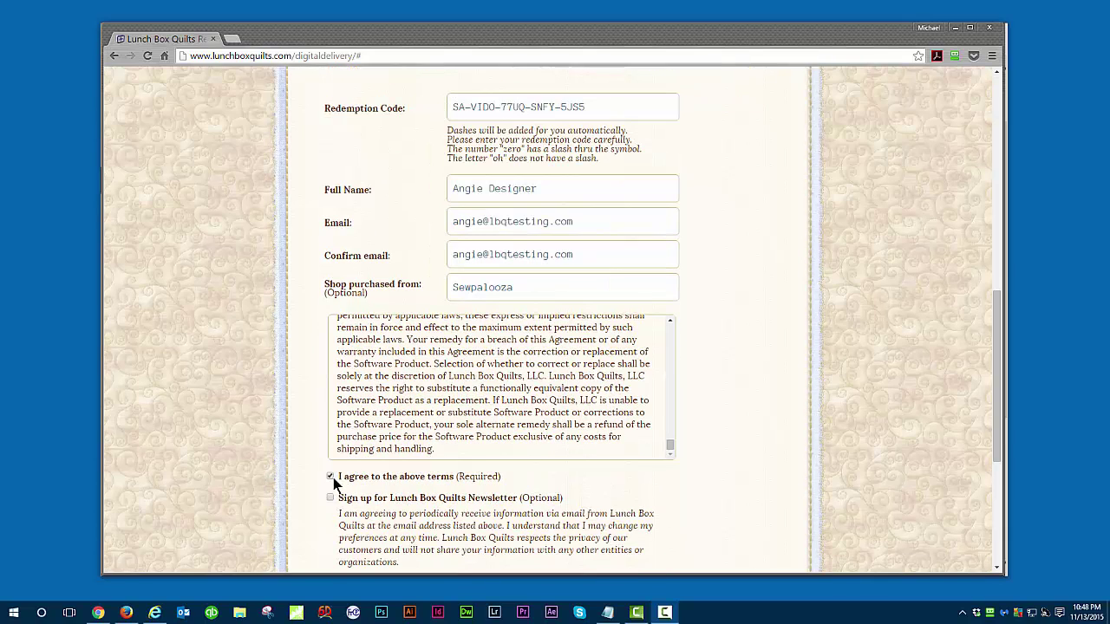
{"action": "scroll", "coordinate": [630, 491], "scroll_direction": "down", "scroll_amount": 2}
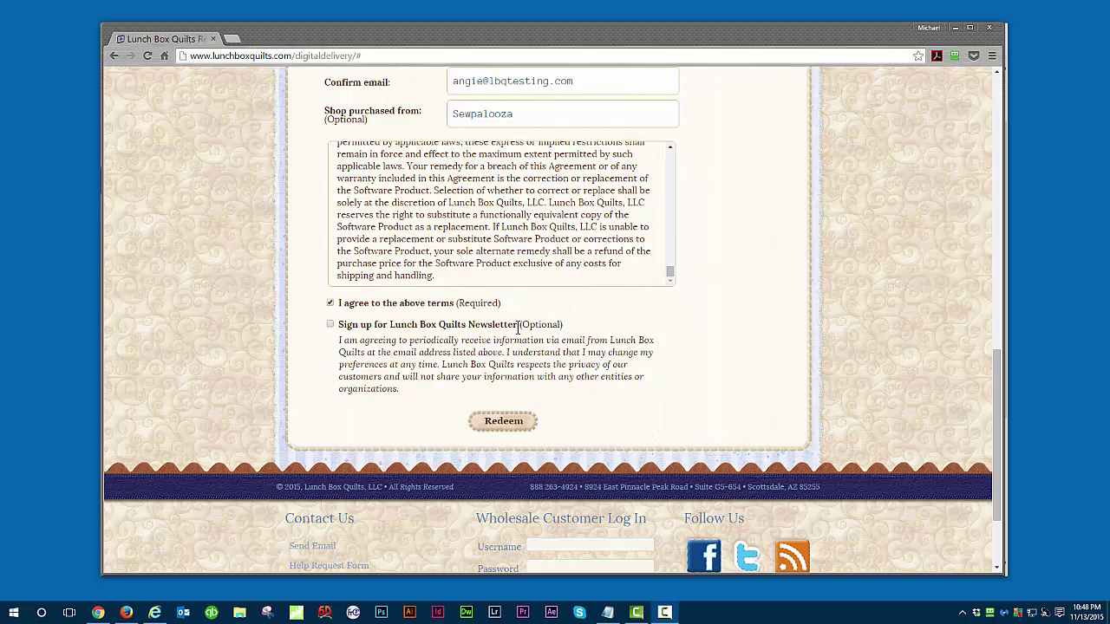
- Submit the completed redemption form with the terms accepted and the newsletter left unselected
{"action": "scroll", "coordinate": [519, 328], "scroll_direction": "up", "scroll_amount": 4}
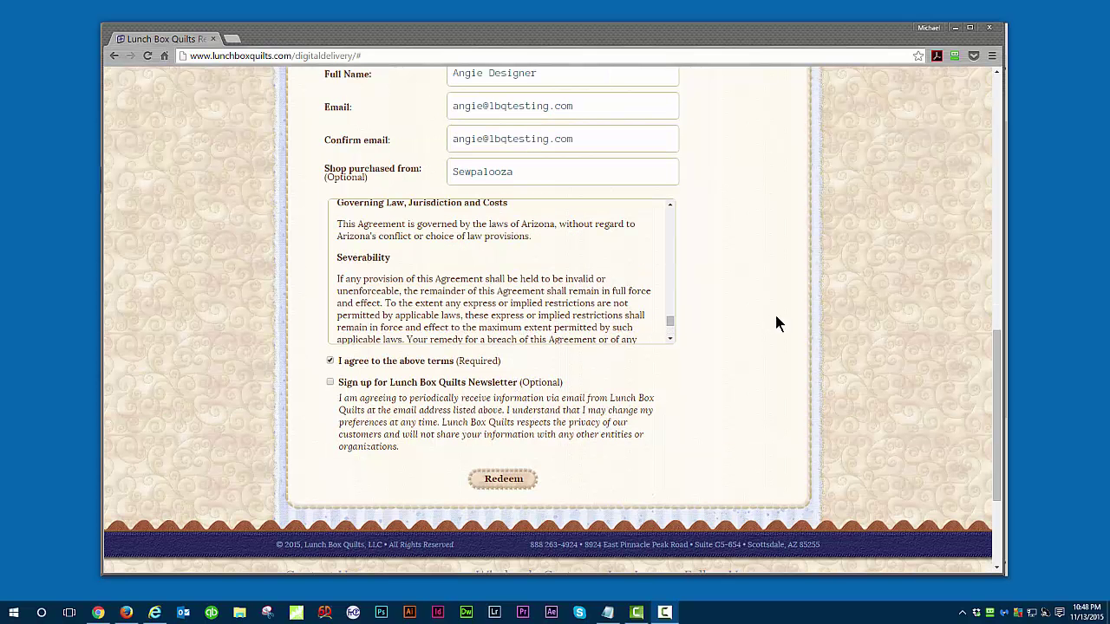
{"action": "scroll", "coordinate": [733, 314], "scroll_direction": "up", "scroll_amount": 2}
{"action": "scroll", "coordinate": [733, 319], "scroll_direction": "up", "scroll_amount": 1}
{"action": "scroll", "coordinate": [733, 320], "scroll_direction": "down", "scroll_amount": 3}
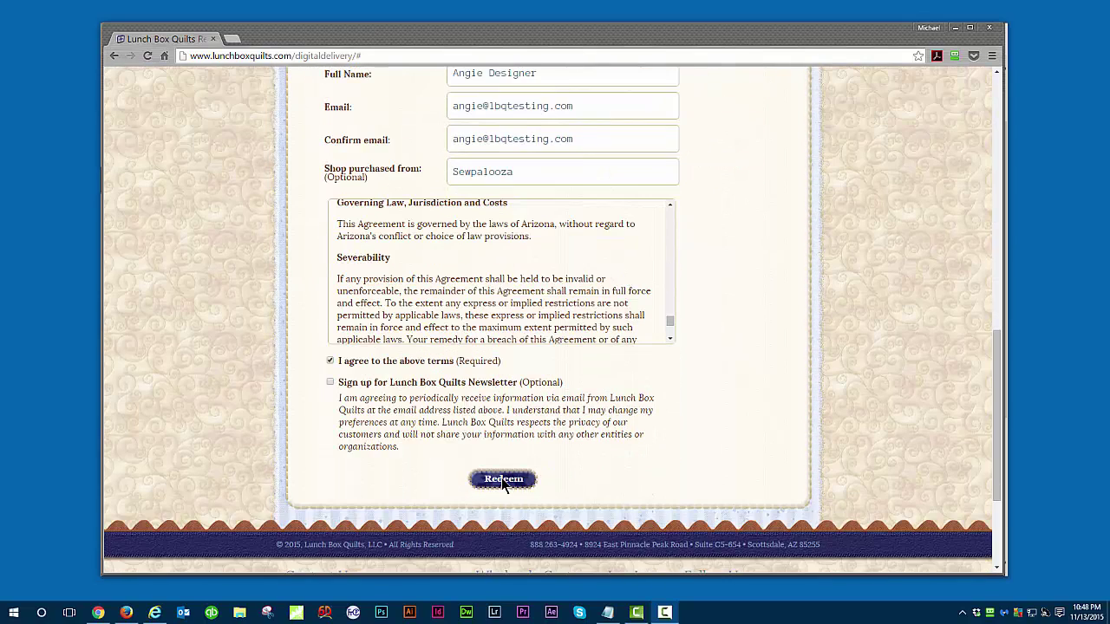
{"action": "left_click", "coordinate": [503, 481]}
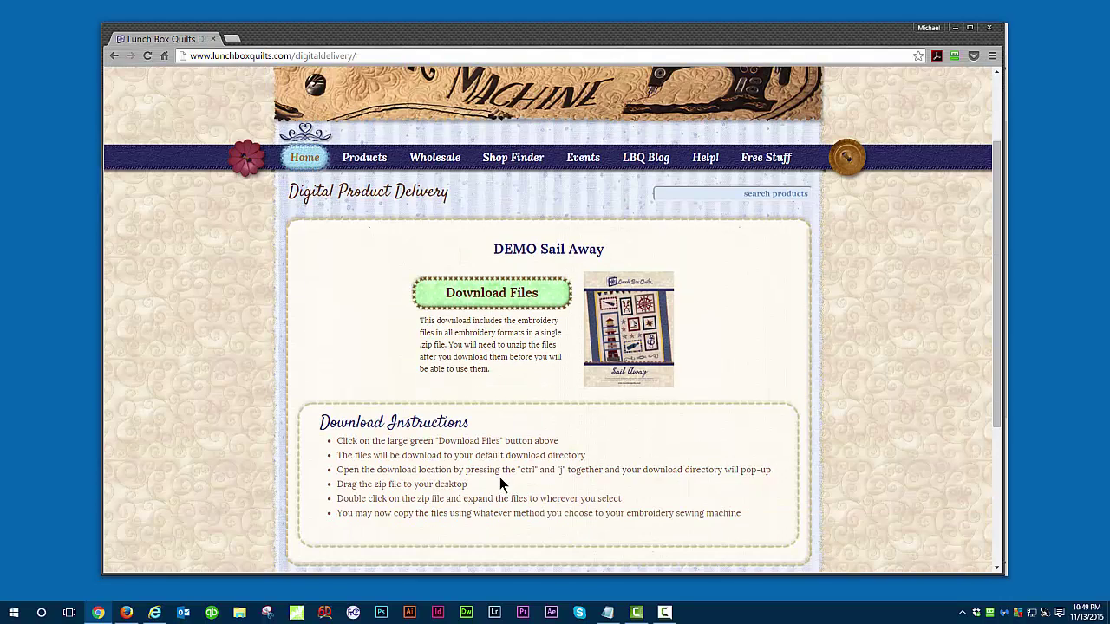
- Download the DEMO Sail Away files and copy the downloaded Sail_Away (5).zip to the desktop
{"action": "scroll", "coordinate": [503, 482], "scroll_direction": "down", "scroll_amount": 1}
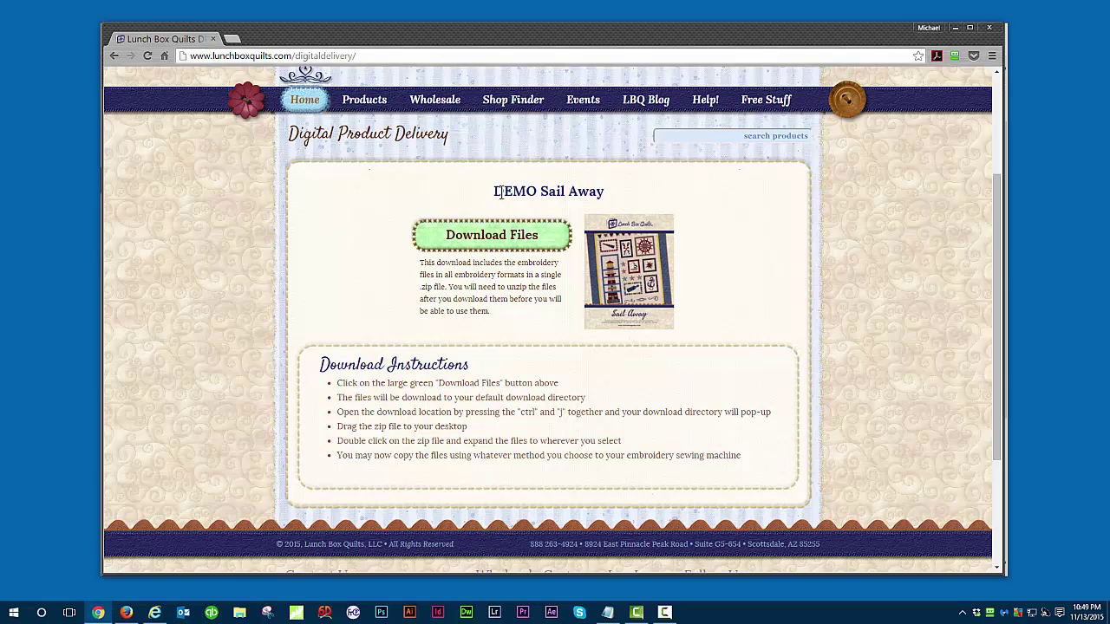
{"action": "scroll", "coordinate": [692, 260], "scroll_direction": "down", "scroll_amount": 1}
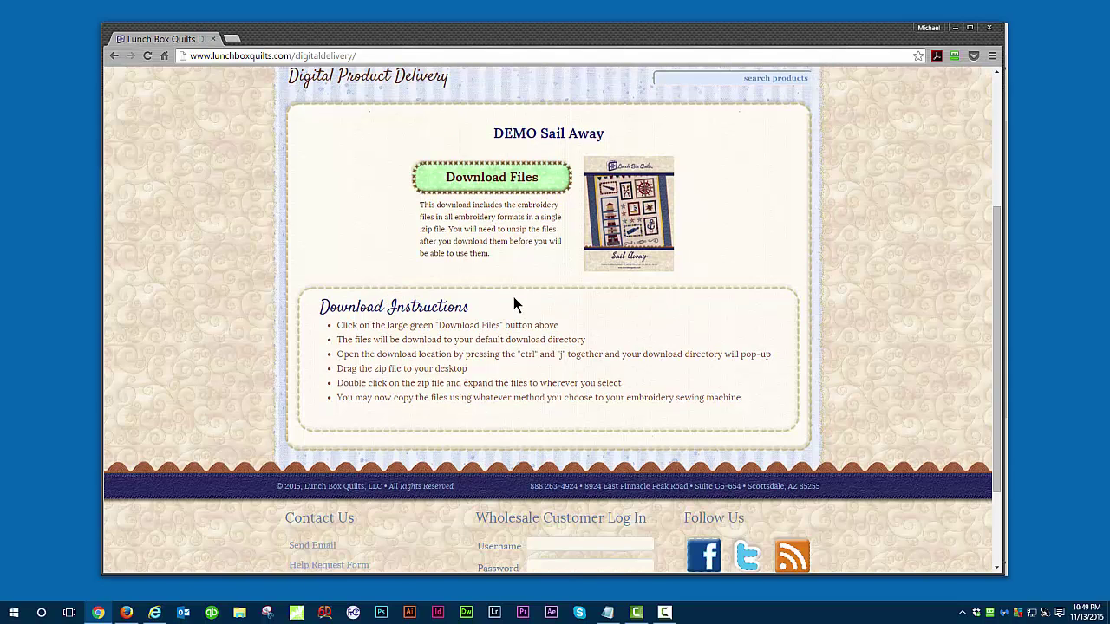
{"action": "scroll", "coordinate": [514, 300], "scroll_direction": "up", "scroll_amount": 2}
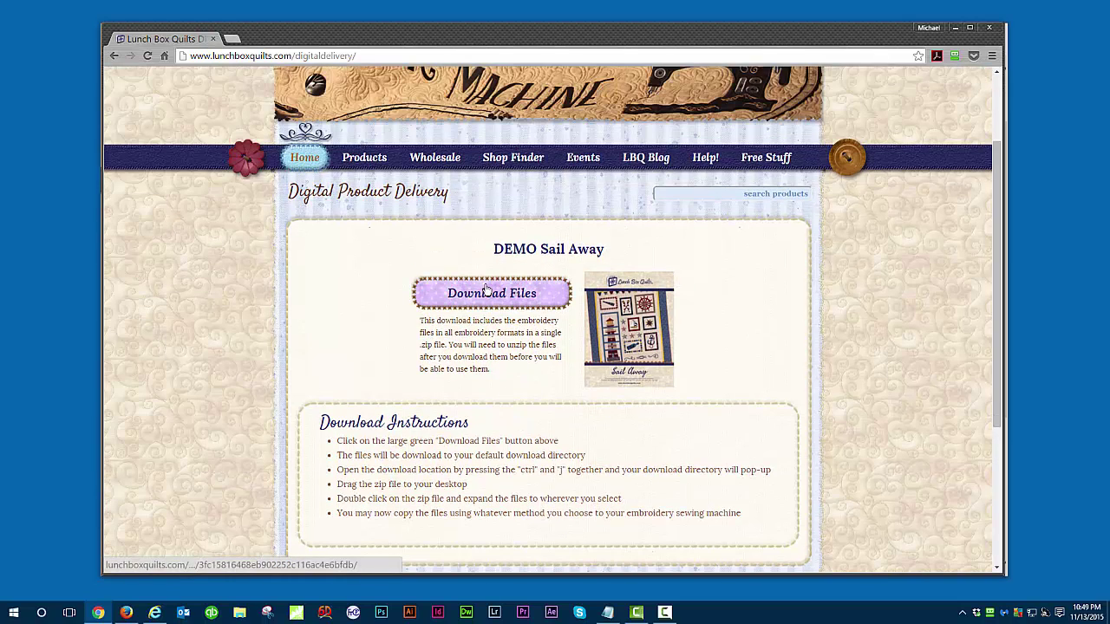
{"action": "left_click", "coordinate": [486, 292]}
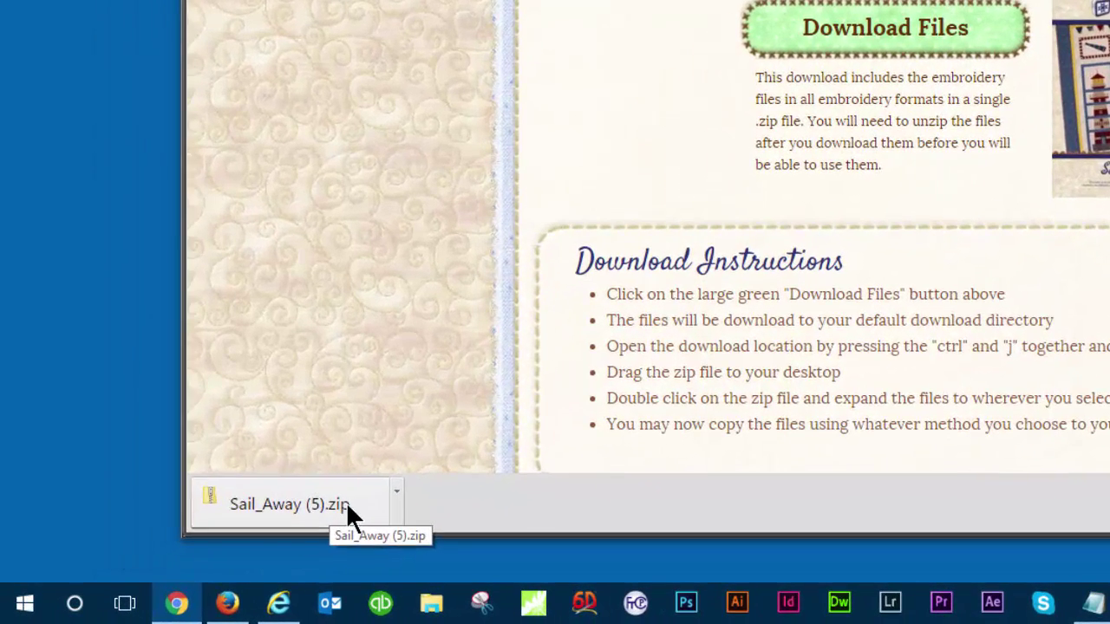
{"action": "left_click_drag", "start_coordinate": [213, 558], "coordinate": [107, 501]}
{"action": "left_click_drag", "start_coordinate": [175, 422], "coordinate": [109, 360]}
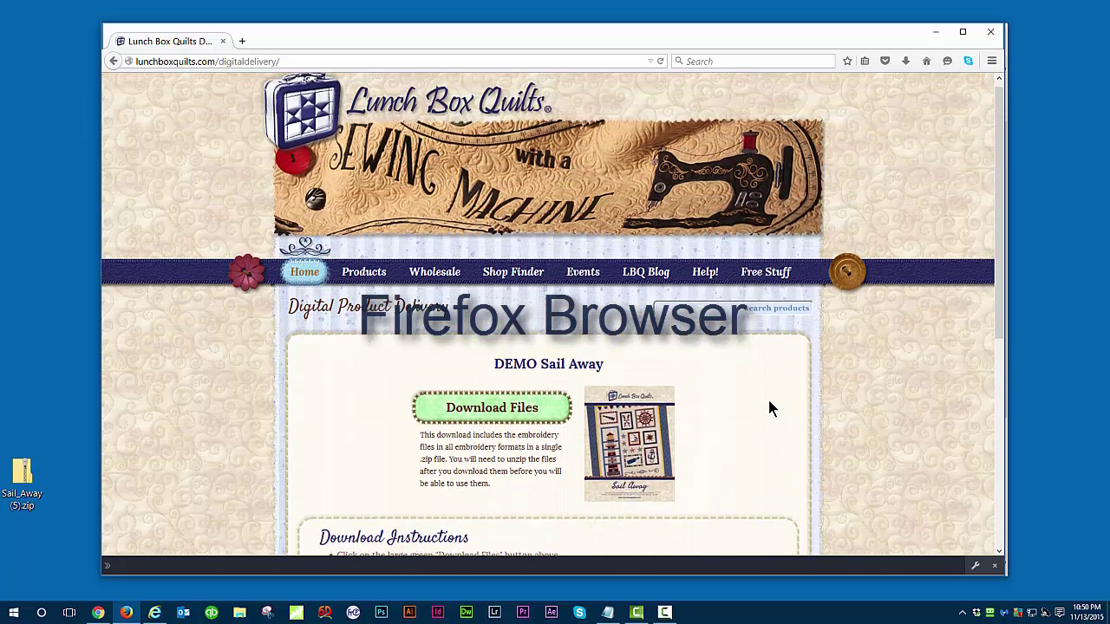
- In Firefox, download the DEMO Sail Away files with the Save File option and copy Sail_Away(1).zip to the desktop
{"action": "scroll", "coordinate": [768, 408], "scroll_direction": "up", "scroll_amount": 1}
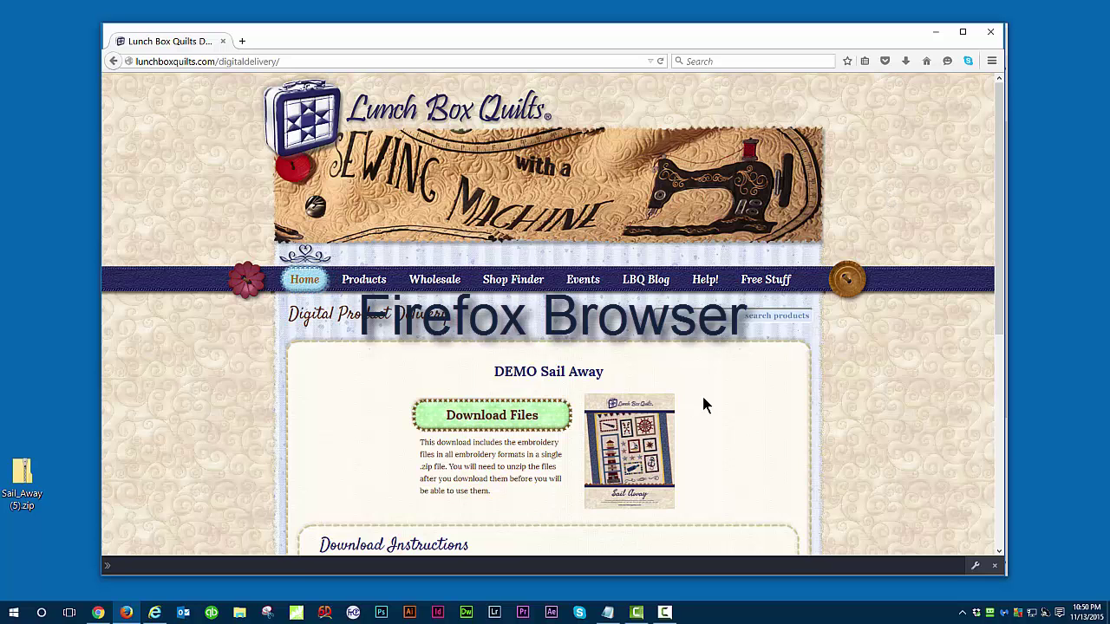
{"action": "scroll", "coordinate": [744, 401], "scroll_direction": "down", "scroll_amount": 3}
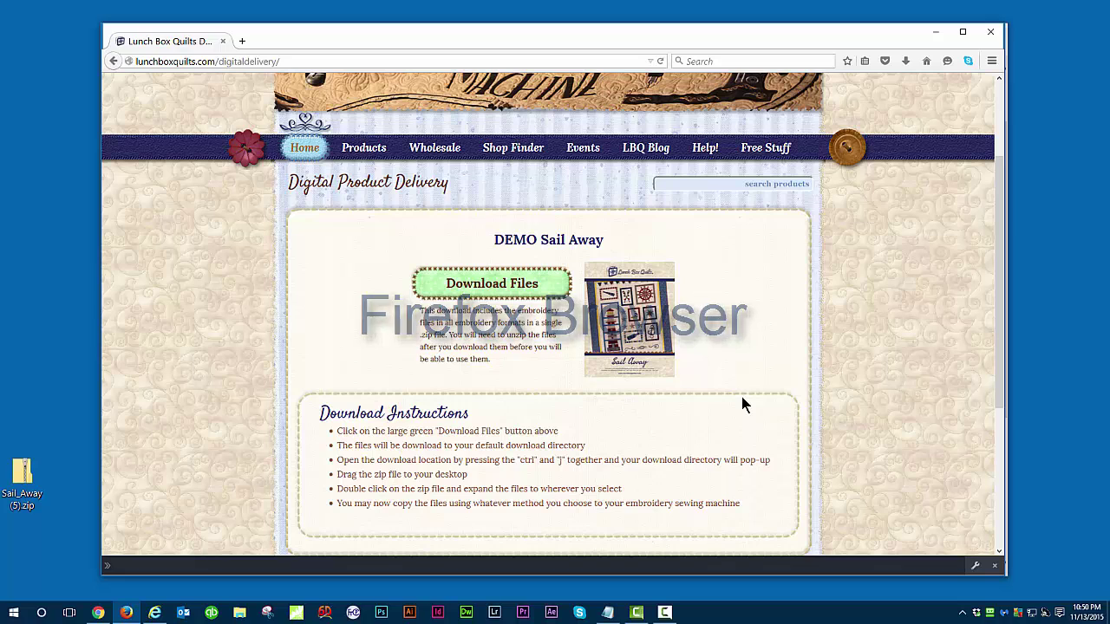
{"action": "left_click", "coordinate": [533, 299]}
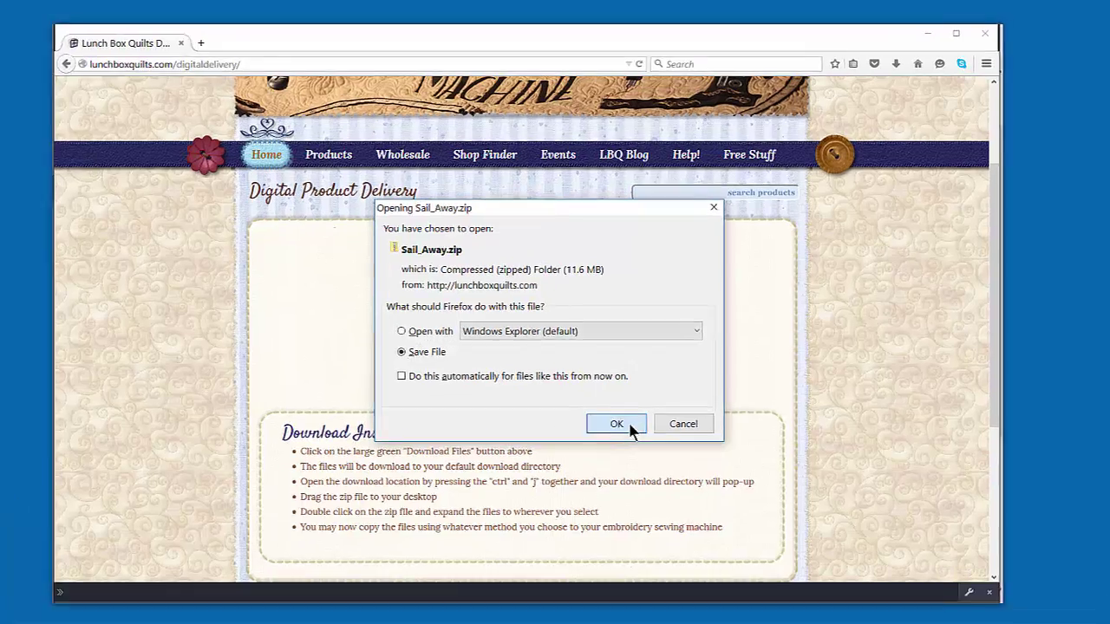
{"action": "left_click", "coordinate": [650, 405]}
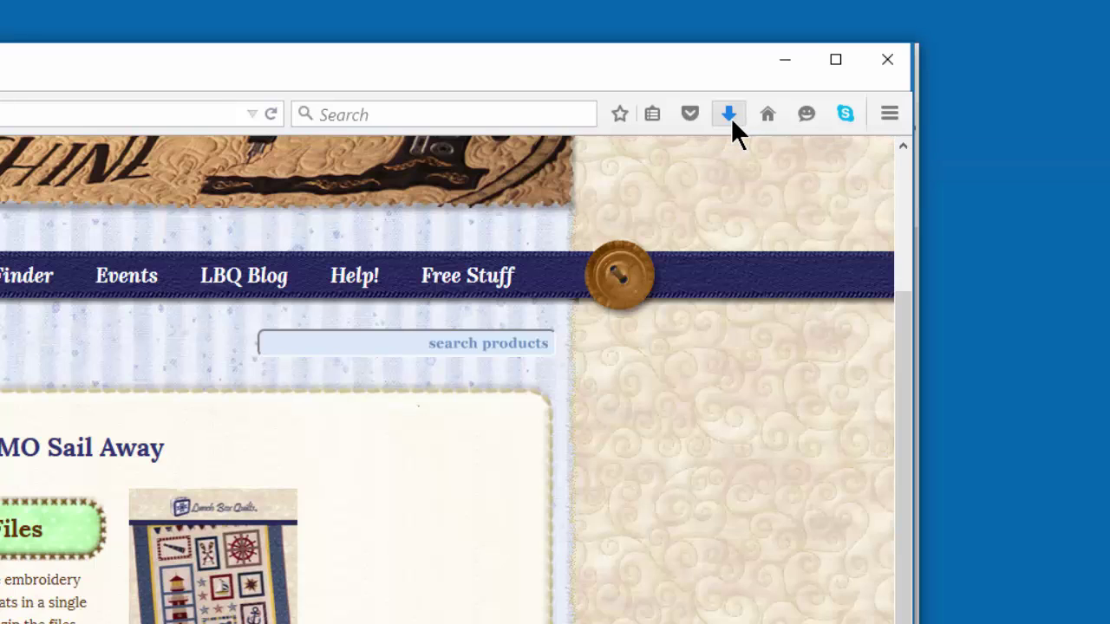
{"action": "left_click", "coordinate": [731, 118]}
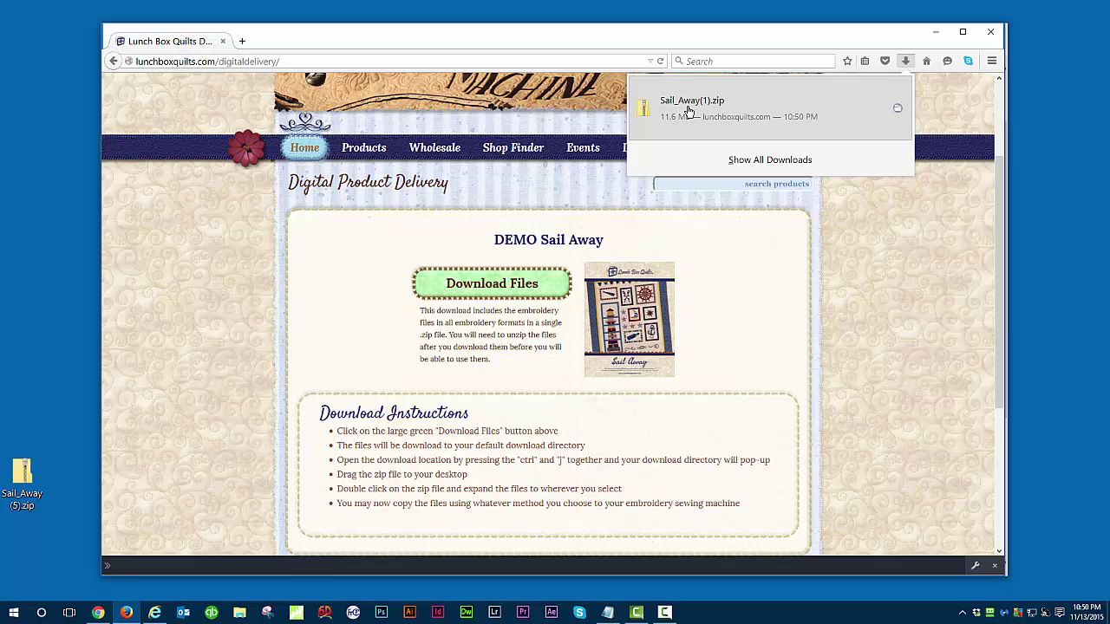
{"action": "left_click_drag", "start_coordinate": [690, 110], "coordinate": [62, 381]}
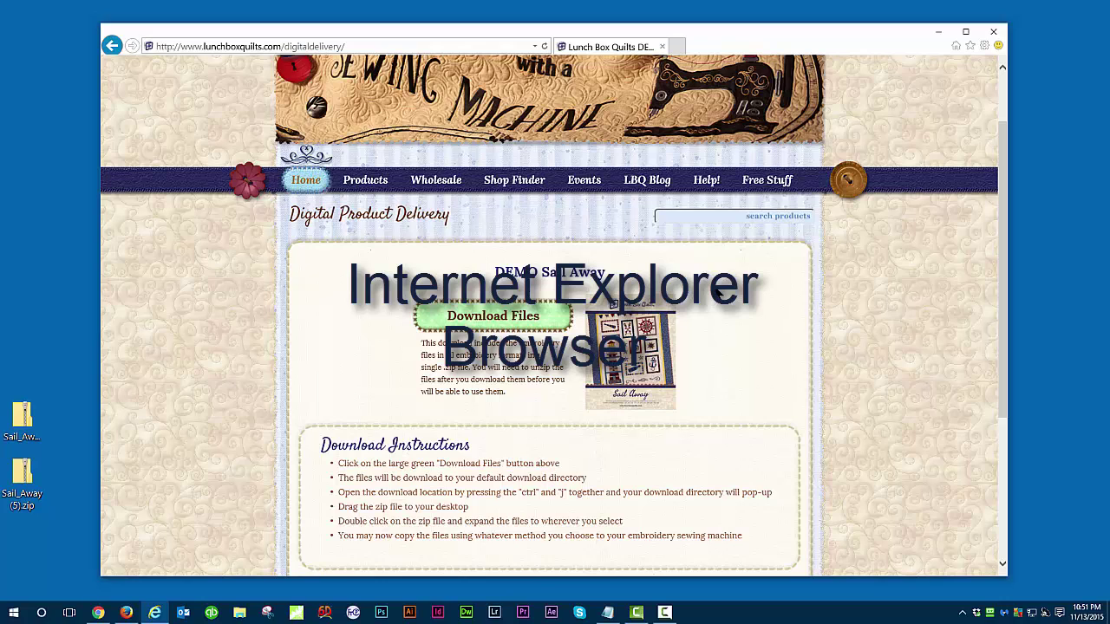
- In Internet Explorer, download the DEMO Sail Away files and save the zip
{"action": "left_click", "coordinate": [486, 318]}
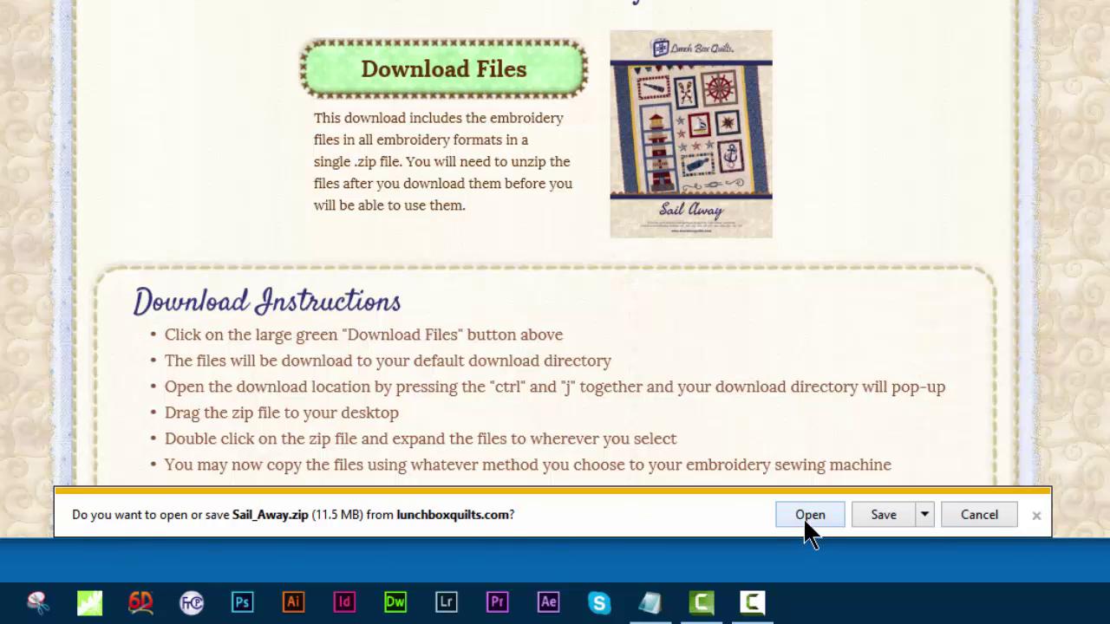
{"action": "left_click", "coordinate": [871, 513]}
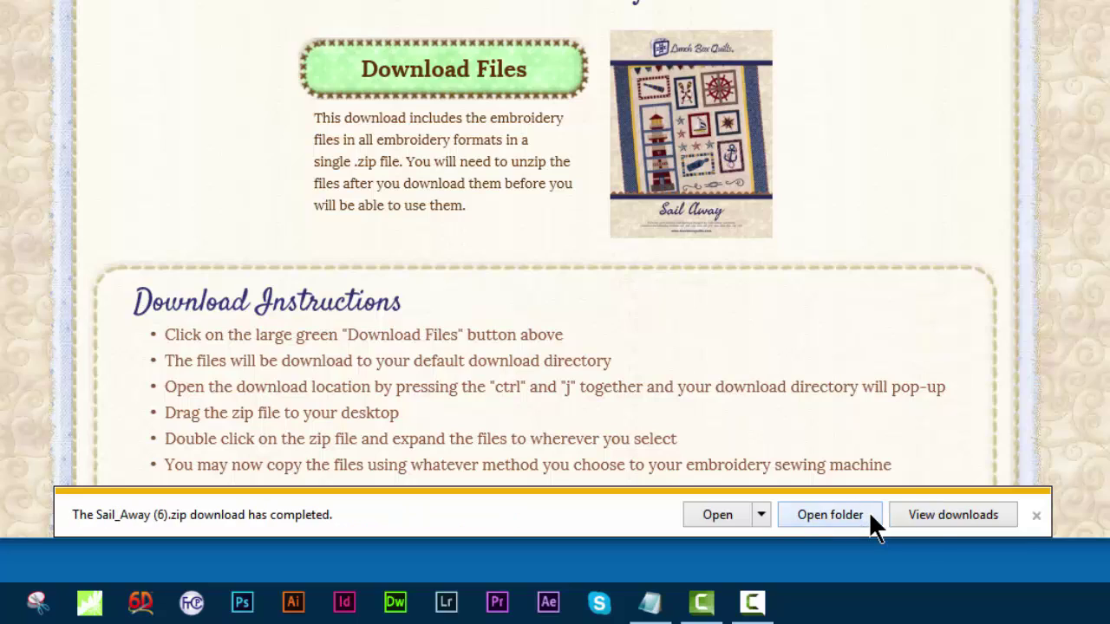
- Open Sail_Away (6).zip from Internet Explorer's download list and copy the zip from File Explorer to the desktop
{"action": "left_click", "coordinate": [927, 515]}
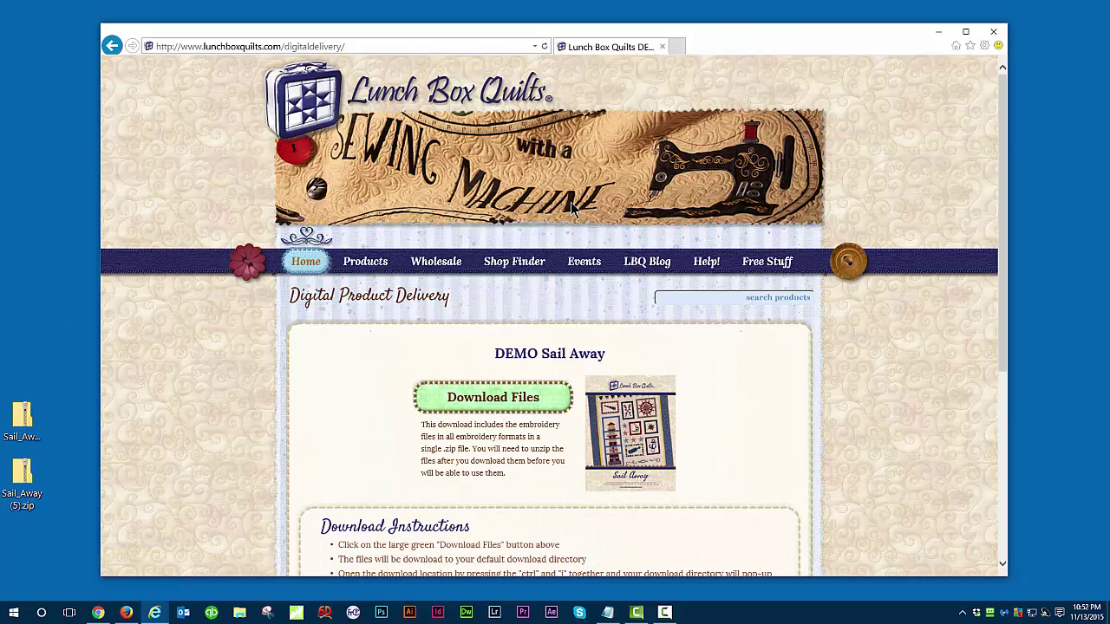
{"action": "key", "text": "ctrl+j"}
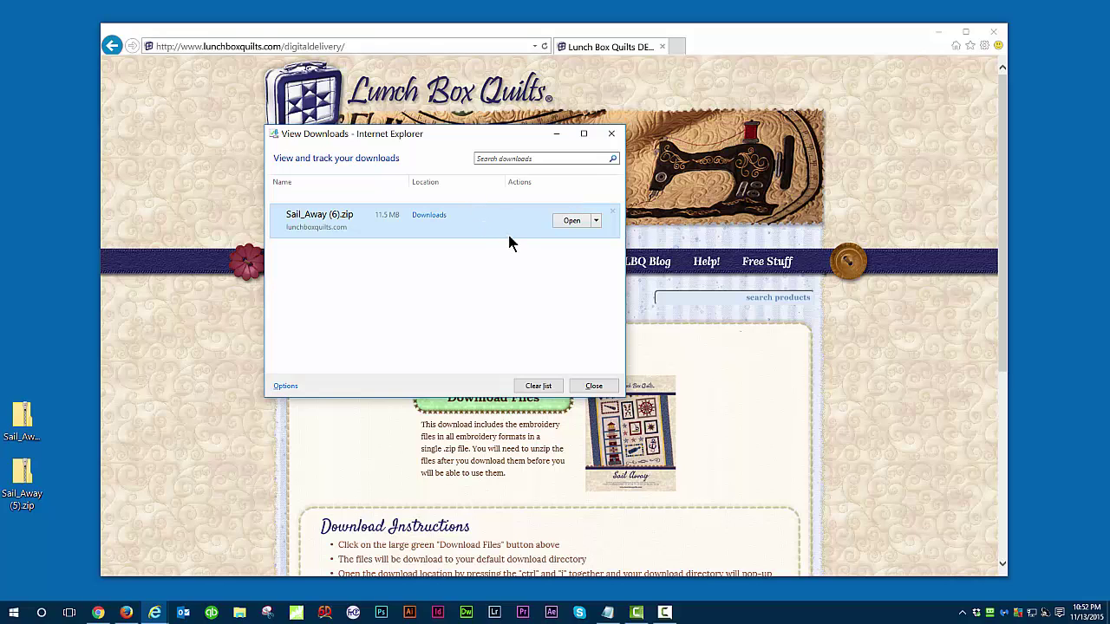
{"action": "left_click", "coordinate": [572, 221]}
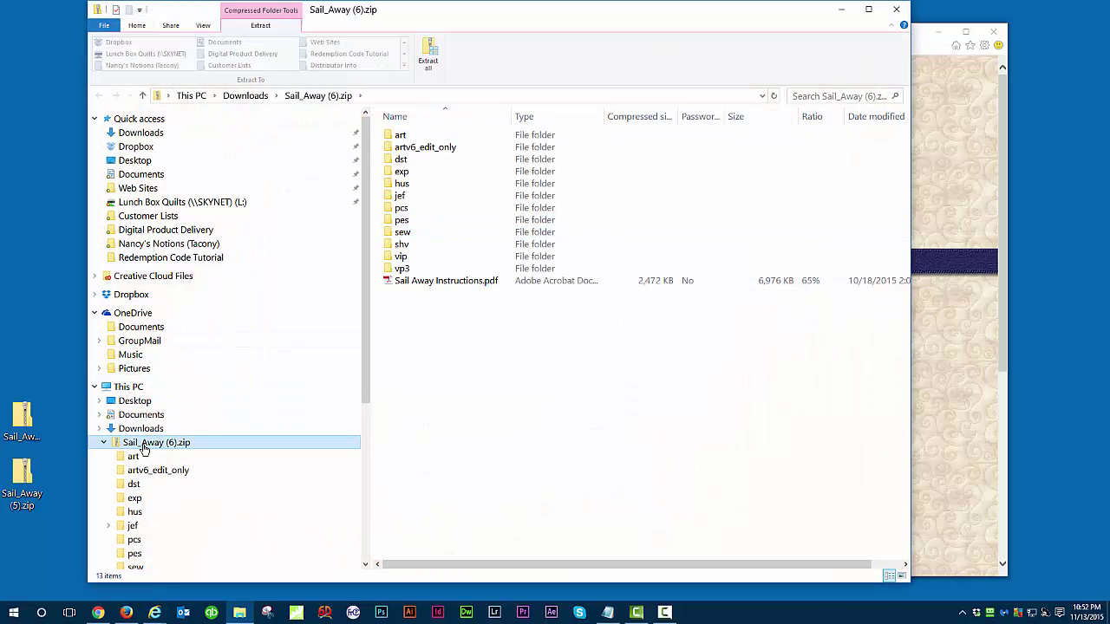
{"action": "left_click_drag", "start_coordinate": [143, 446], "coordinate": [25, 385]}
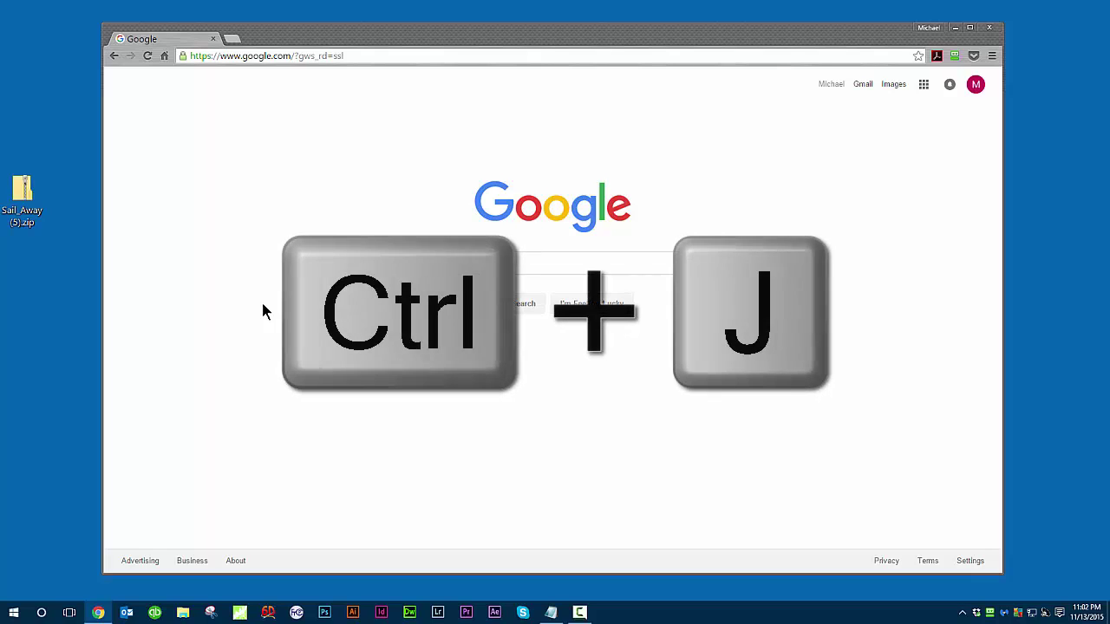
- Open Chrome's downloads list and try to copy Sail_Away (5).zip to the desktop, skipping the duplicate file
{"action": "key", "text": "ctrl+j"}
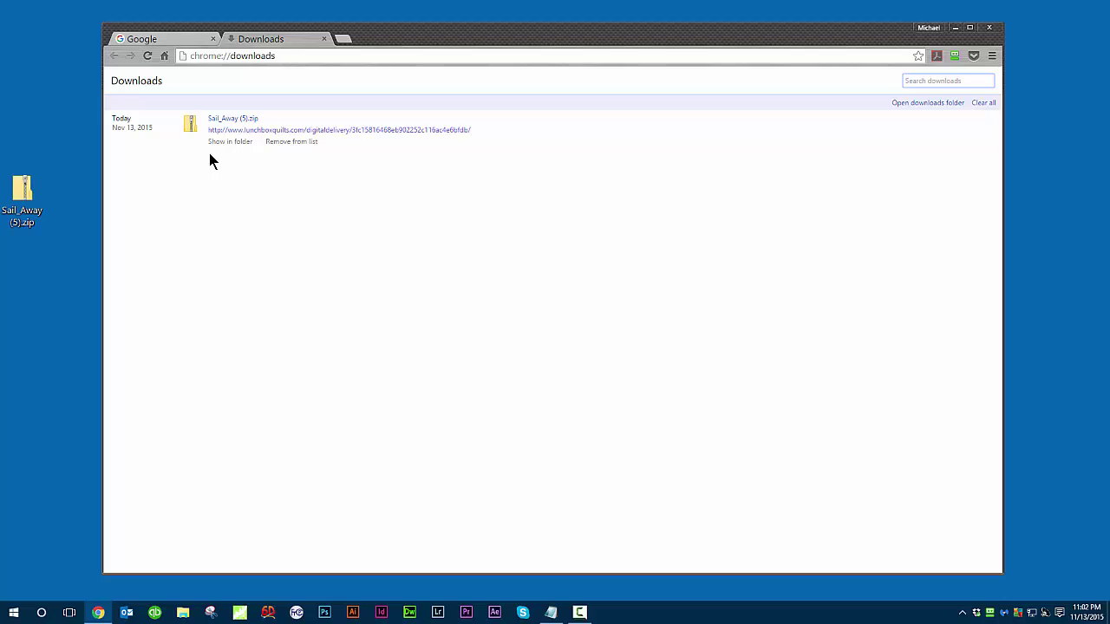
{"action": "left_click_drag", "start_coordinate": [194, 132], "coordinate": [127, 150]}
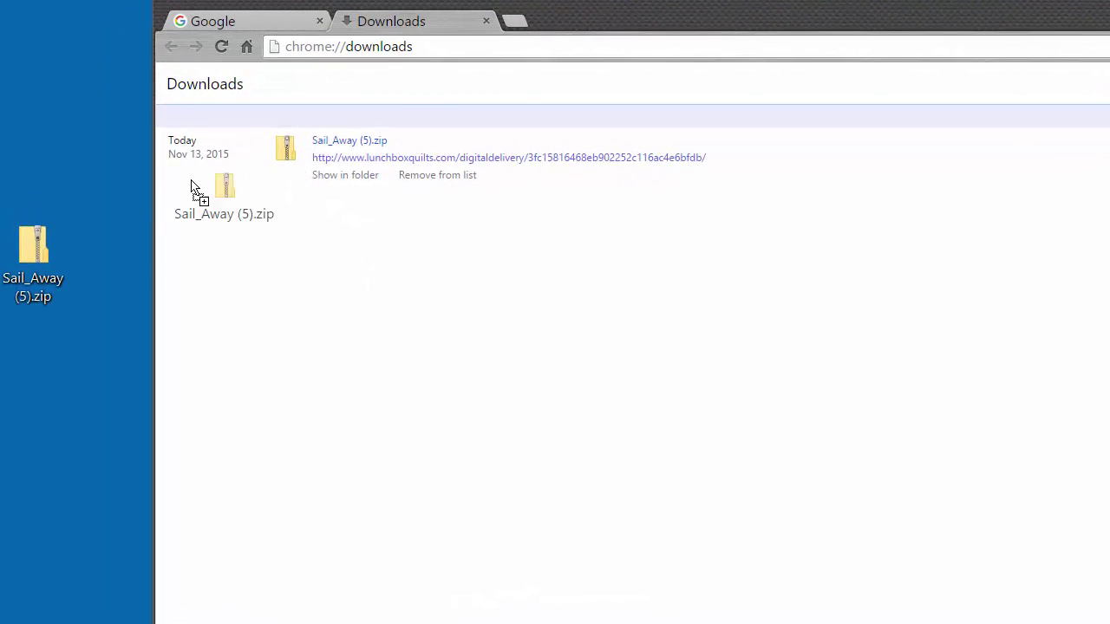
{"action": "left_click_drag", "start_coordinate": [192, 182], "coordinate": [45, 156]}
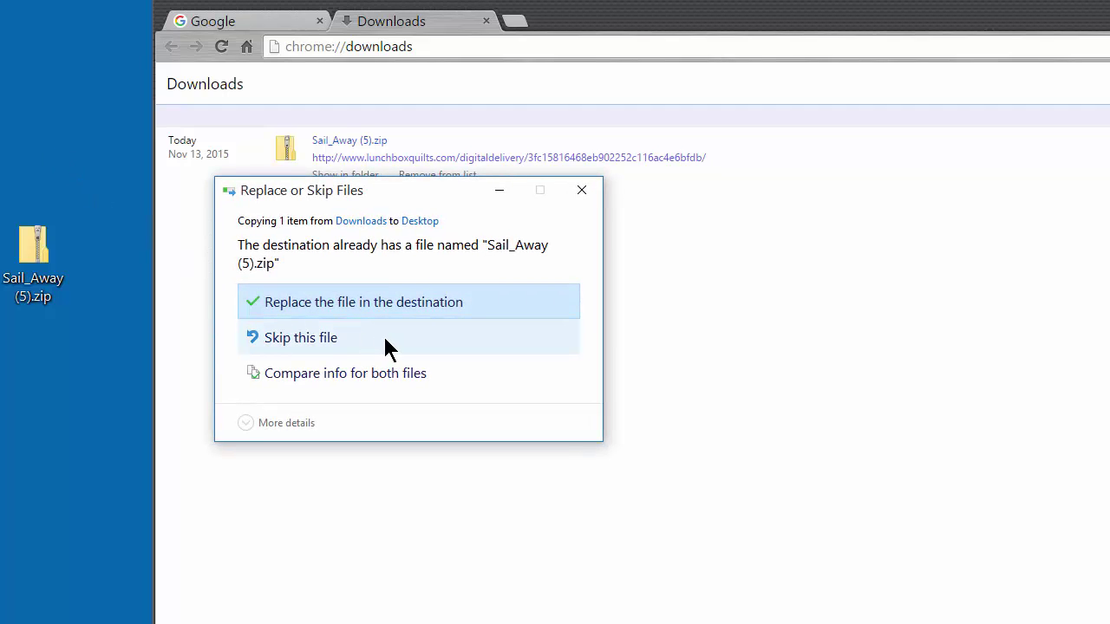
{"action": "left_click", "coordinate": [371, 355]}
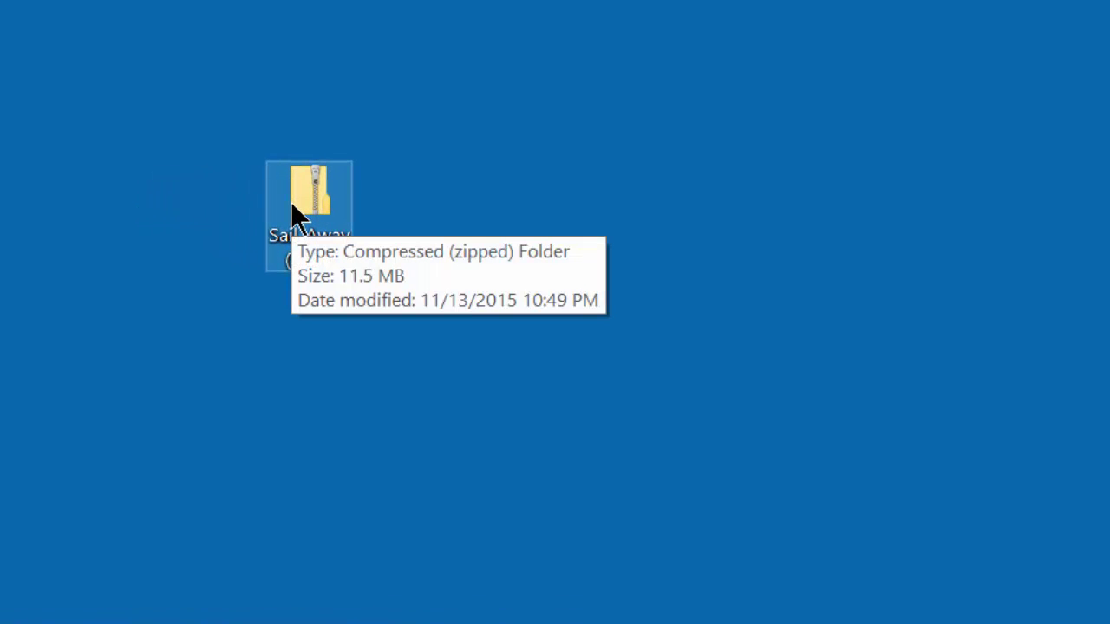
- Extract Sail_Away (5).zip to a Sail_Away (5) folder on the desktop and place the extracted folder beside the zip
{"action": "right_click", "coordinate": [290, 201]}
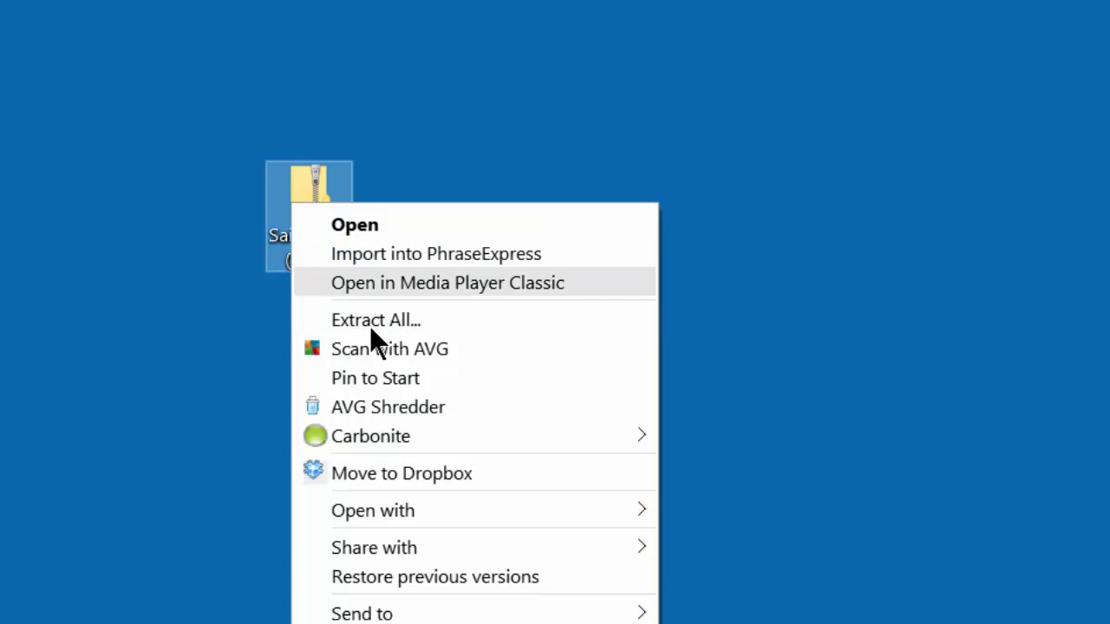
{"action": "left_click", "coordinate": [374, 323]}
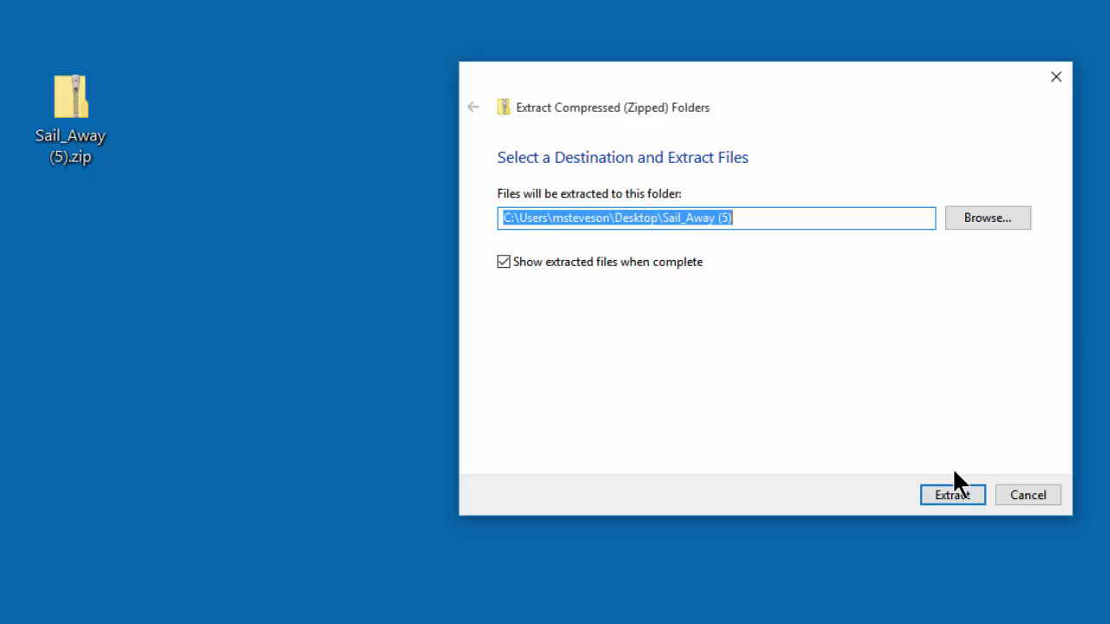
{"action": "left_click", "coordinate": [952, 495]}
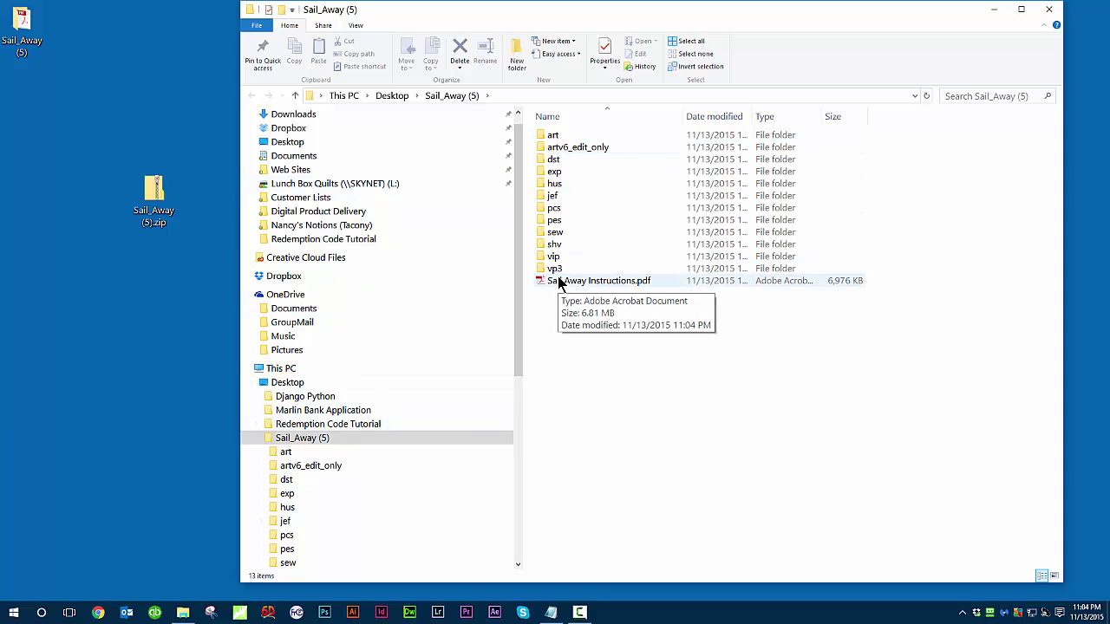
{"action": "left_click", "coordinate": [1052, 10]}
{"action": "left_click_drag", "start_coordinate": [22, 16], "coordinate": [222, 182]}
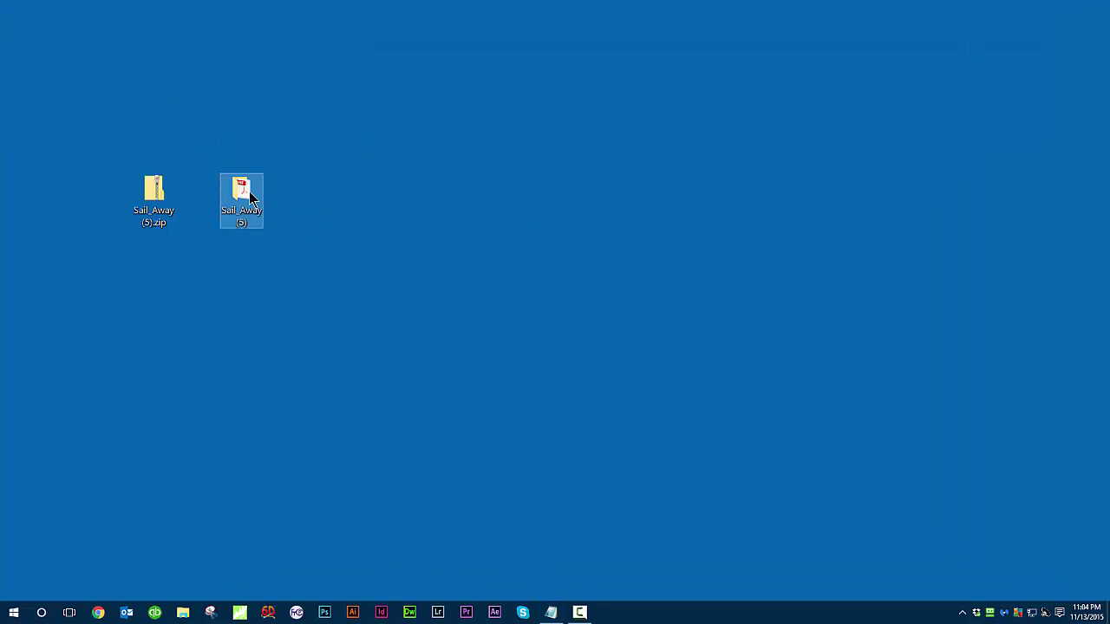
- Examine the art subfolder of the extracted Sail_Away (5) folder, select all its design files, and close the window
{"action": "double_click", "coordinate": [249, 193]}
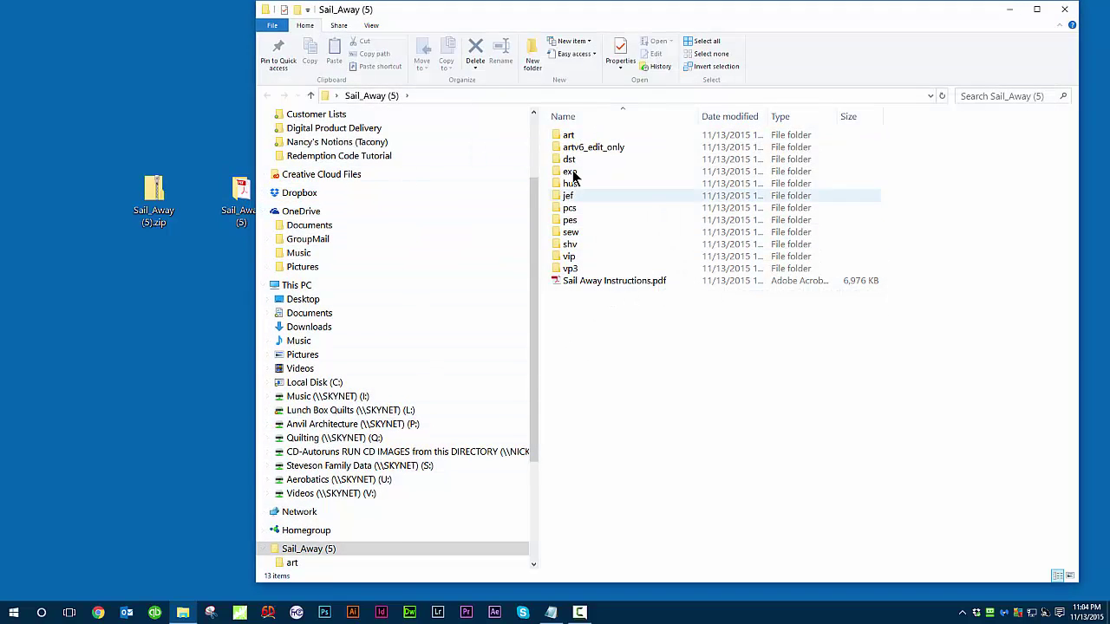
{"action": "double_click", "coordinate": [569, 135]}
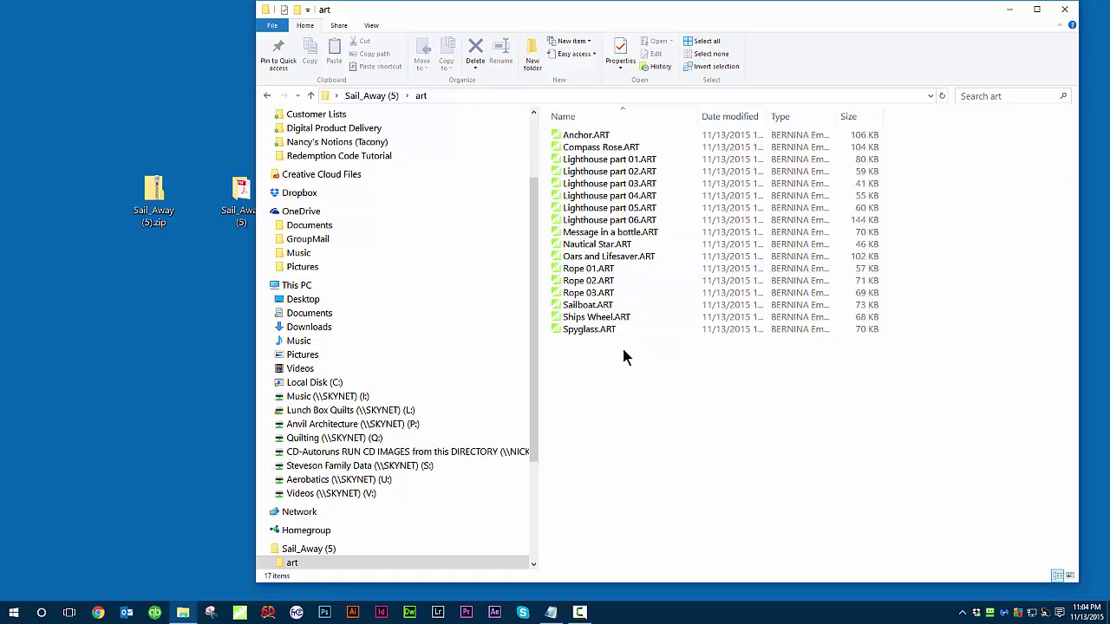
{"action": "left_click_drag", "start_coordinate": [609, 380], "coordinate": [575, 136]}
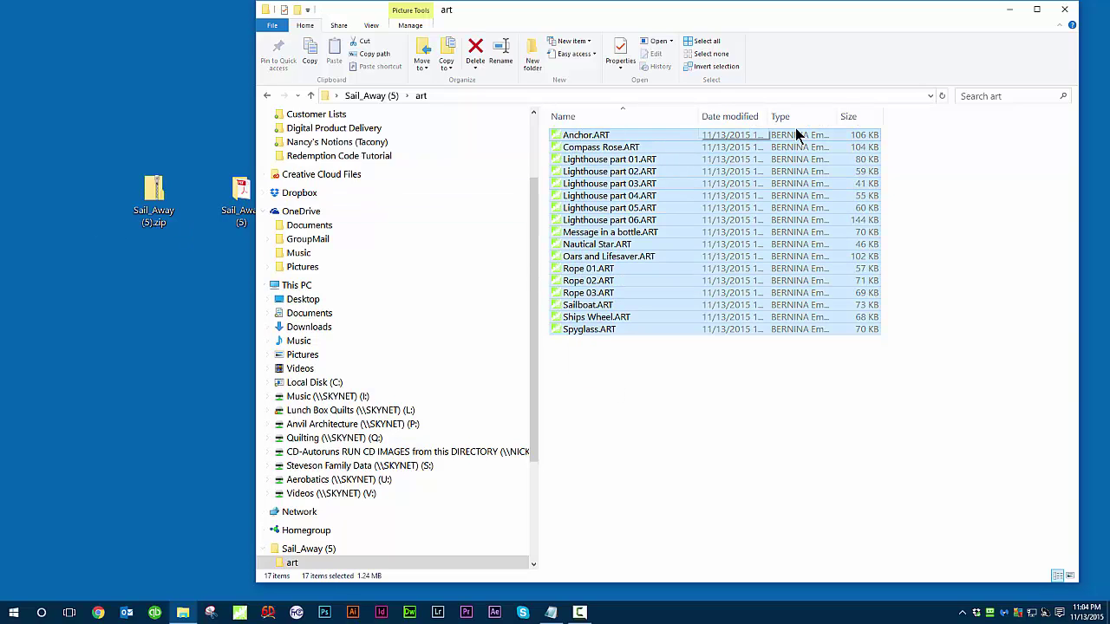
{"action": "left_click", "coordinate": [1070, 14]}
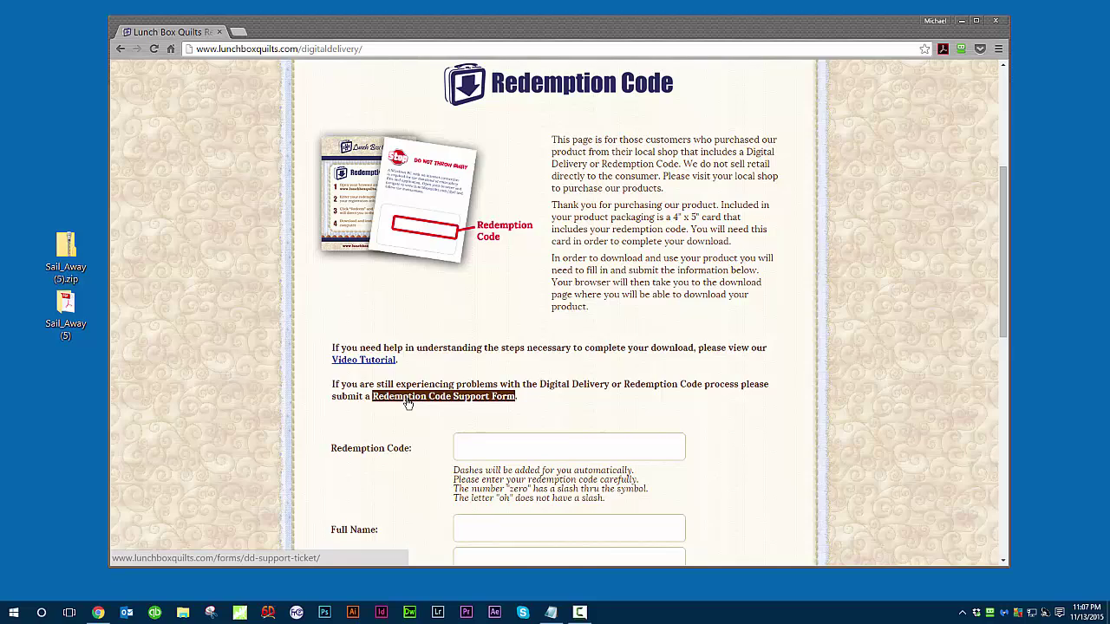
- Open the Redemption Code Support Form from the Redemption Code page and review its instructions and required fields
{"action": "scroll", "coordinate": [408, 403], "scroll_direction": "up", "scroll_amount": 1}
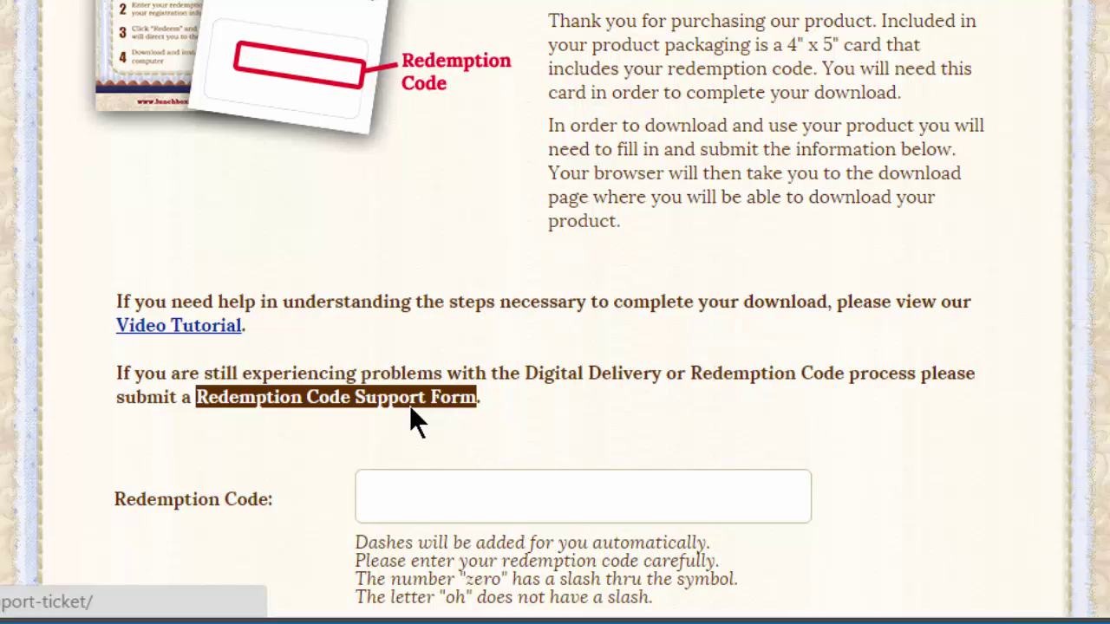
{"action": "left_click", "coordinate": [411, 408]}
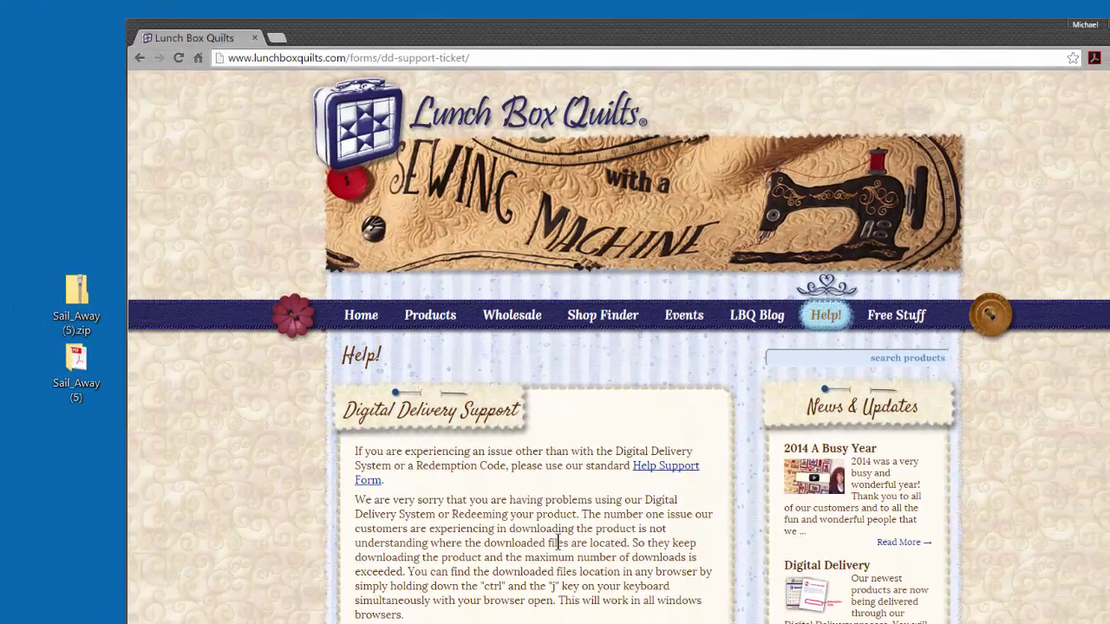
{"action": "scroll", "coordinate": [559, 542], "scroll_direction": "down", "scroll_amount": 5}
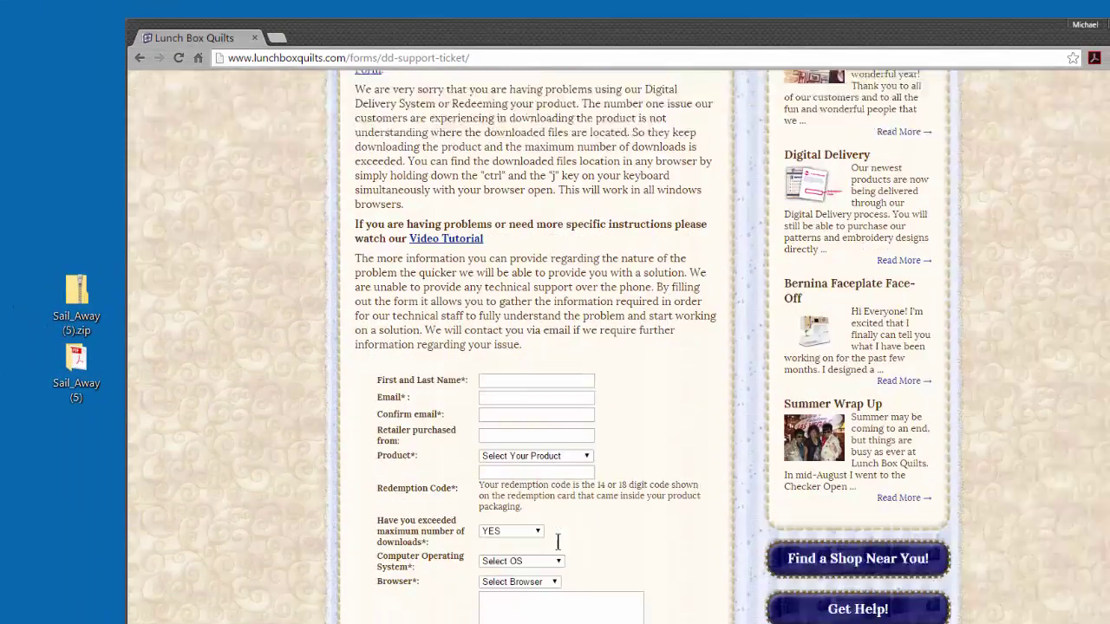
{"action": "scroll", "coordinate": [558, 542], "scroll_direction": "down", "scroll_amount": 1}
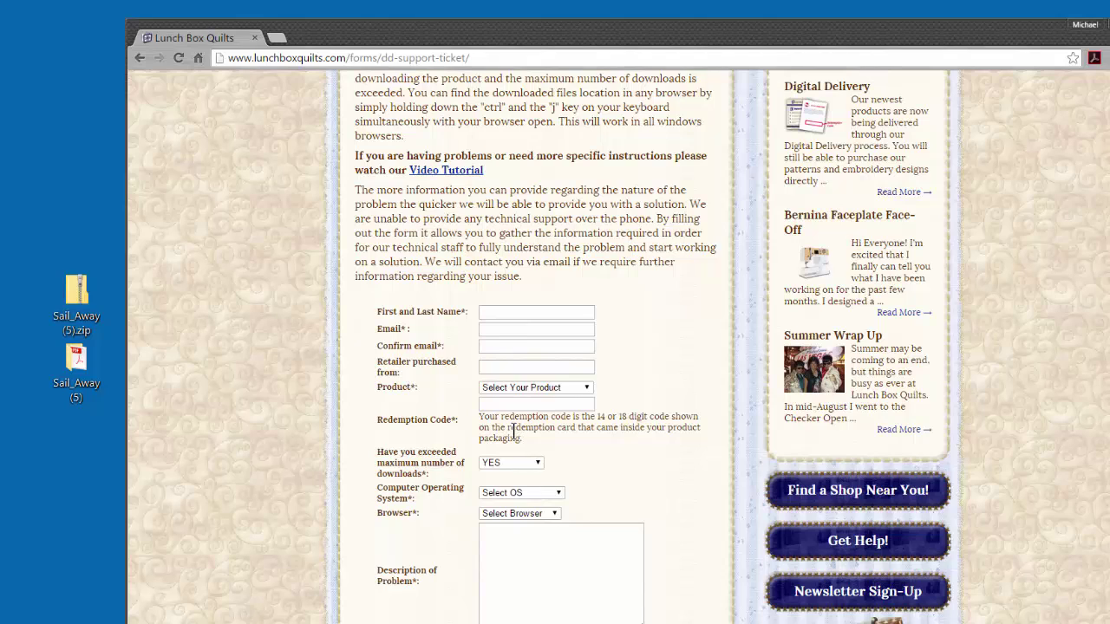